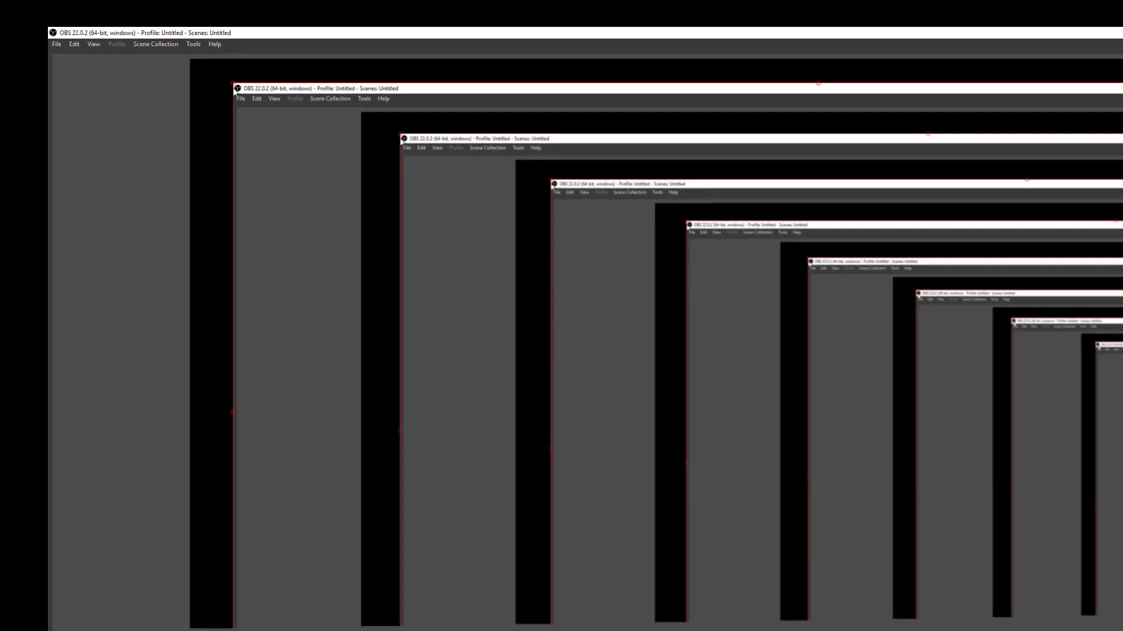
pyautogui.moveTo(544, 209); pyautogui.dragTo(223, 37)
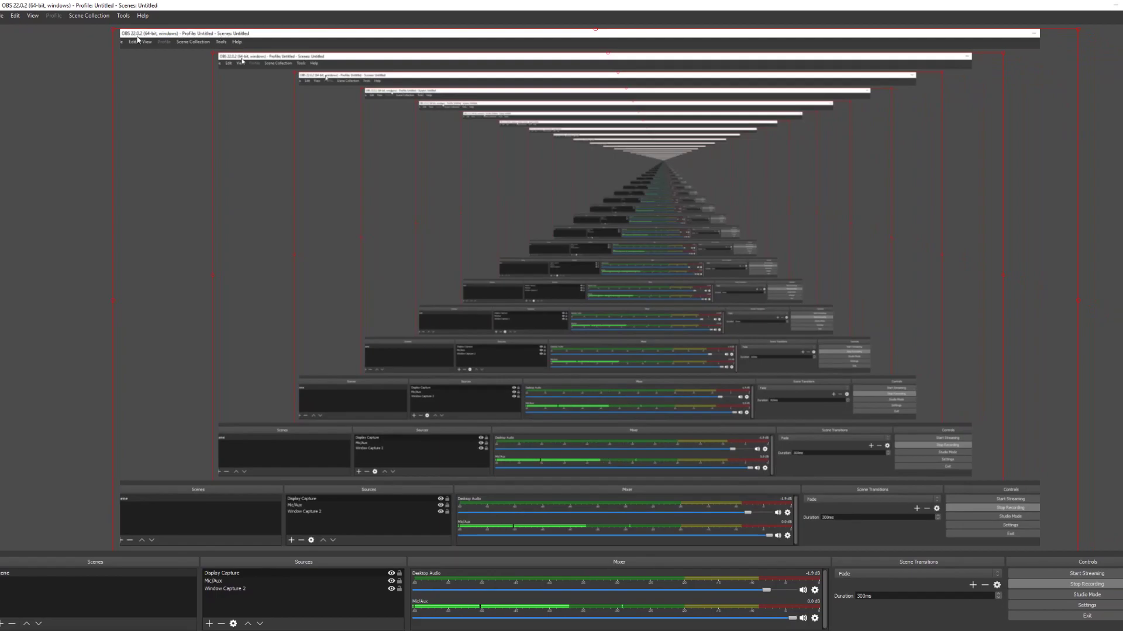
pyautogui.moveTo(113, 30); pyautogui.dragTo(155, 33)
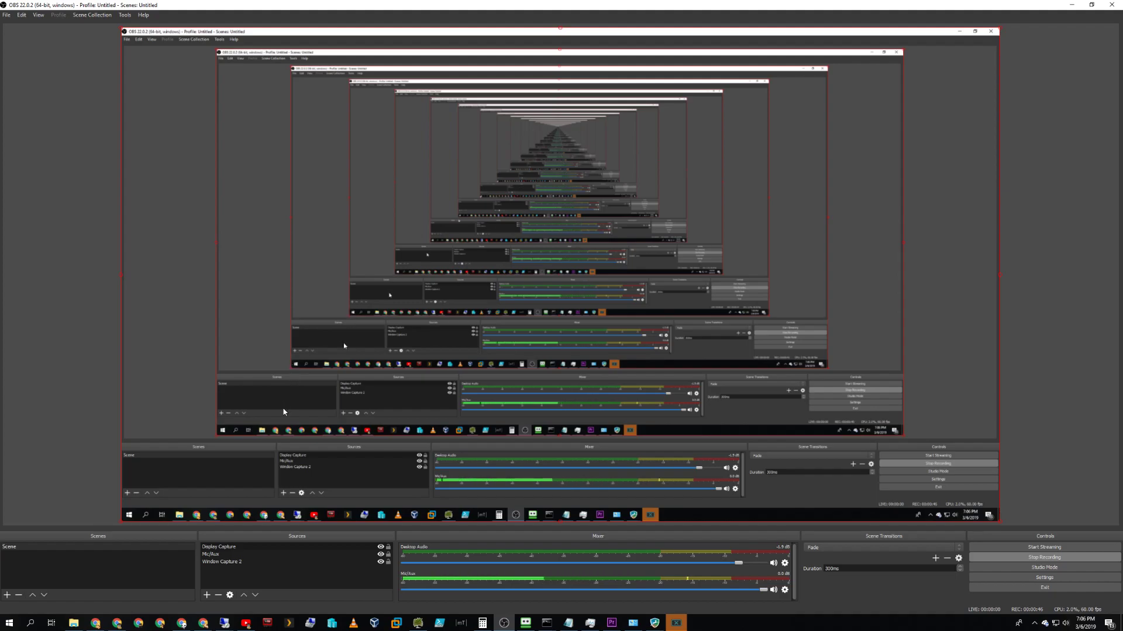
# Switch to the mickey Remote Desktop session and close the Active Directory Users and Computers, DNS Manager and Settings windows
pyautogui.moveTo(223, 626)
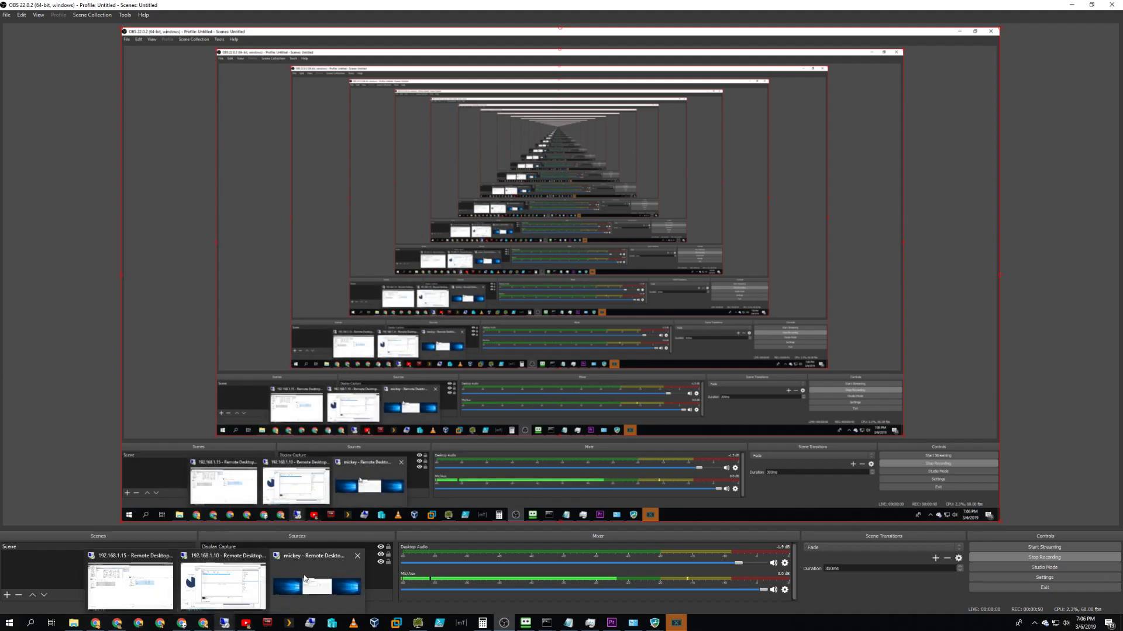
pyautogui.click(304, 578)
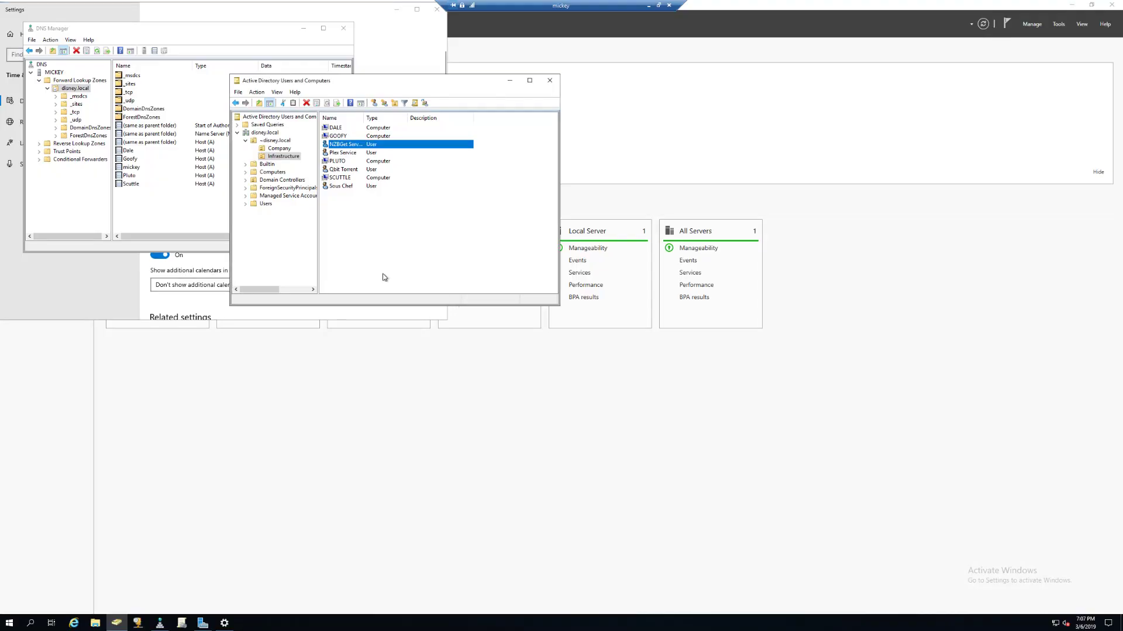
pyautogui.moveTo(389, 82); pyautogui.dragTo(513, 186)
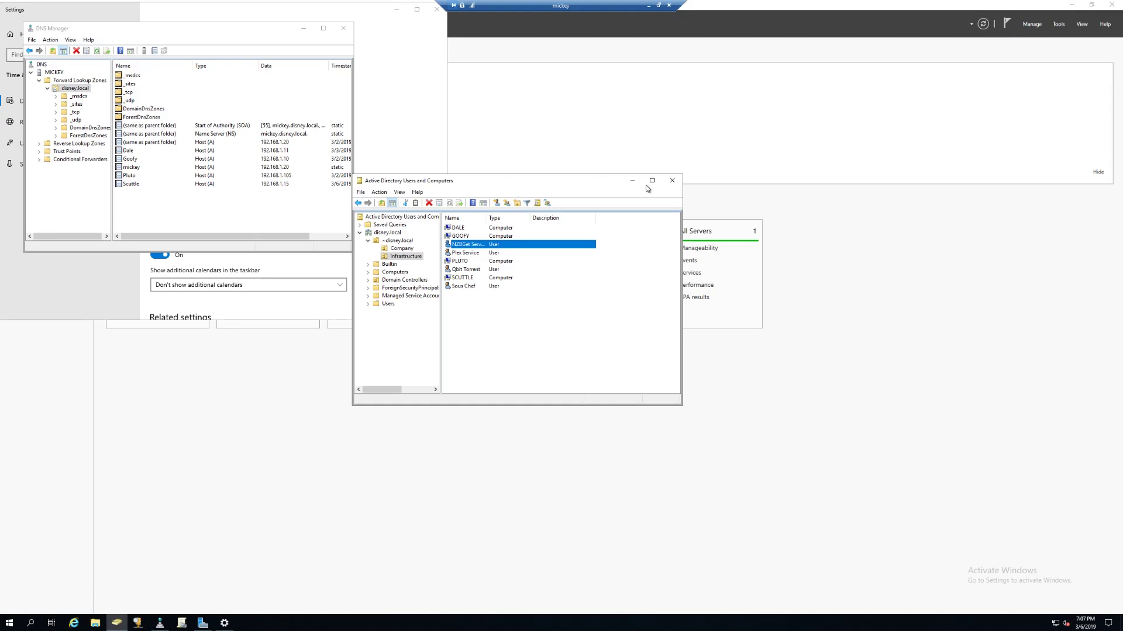
pyautogui.click(673, 181)
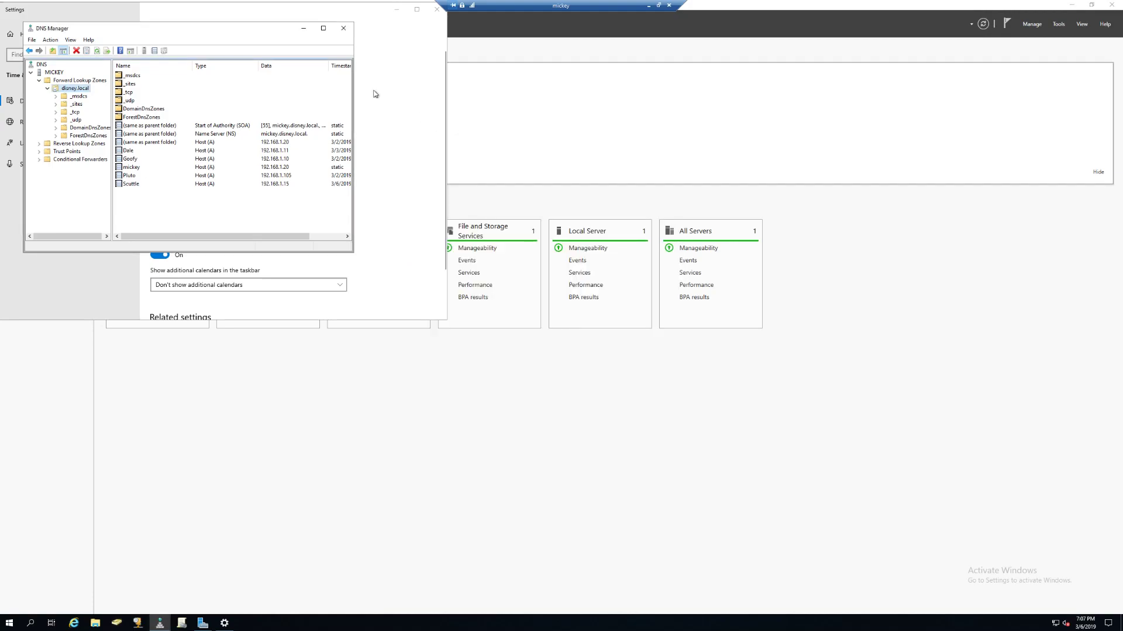
pyautogui.click(343, 28)
pyautogui.click(438, 10)
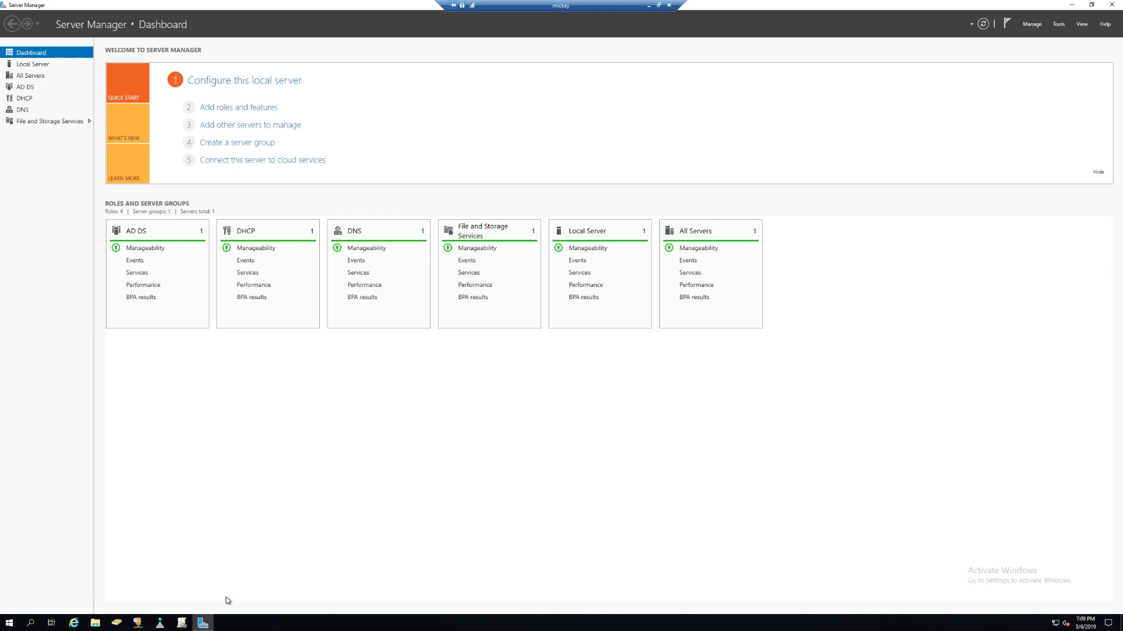
# Open Group Policy Management and expand the disney.local forest down to the contents of the disney.local domain
pyautogui.click(184, 624)
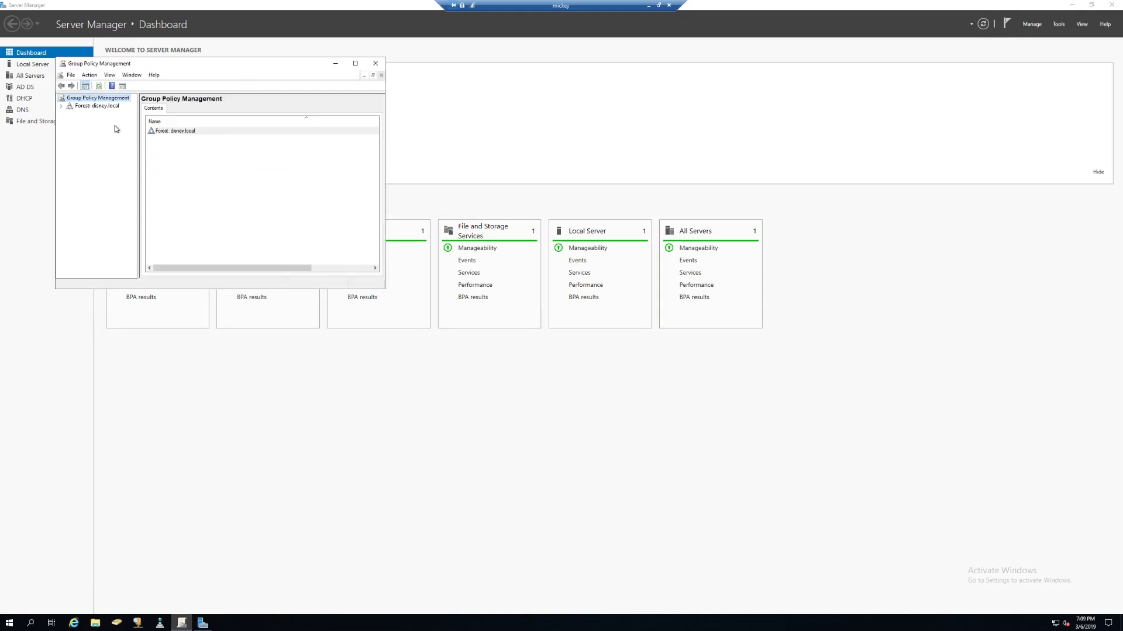
pyautogui.doubleClick(122, 64)
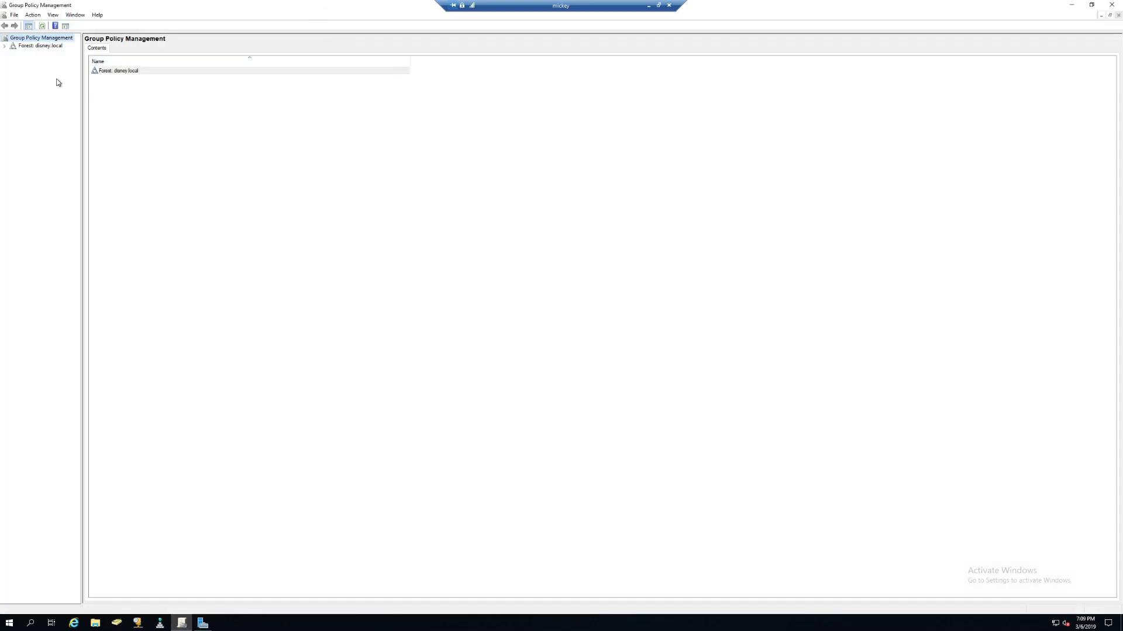
pyautogui.click(5, 46)
pyautogui.click(13, 53)
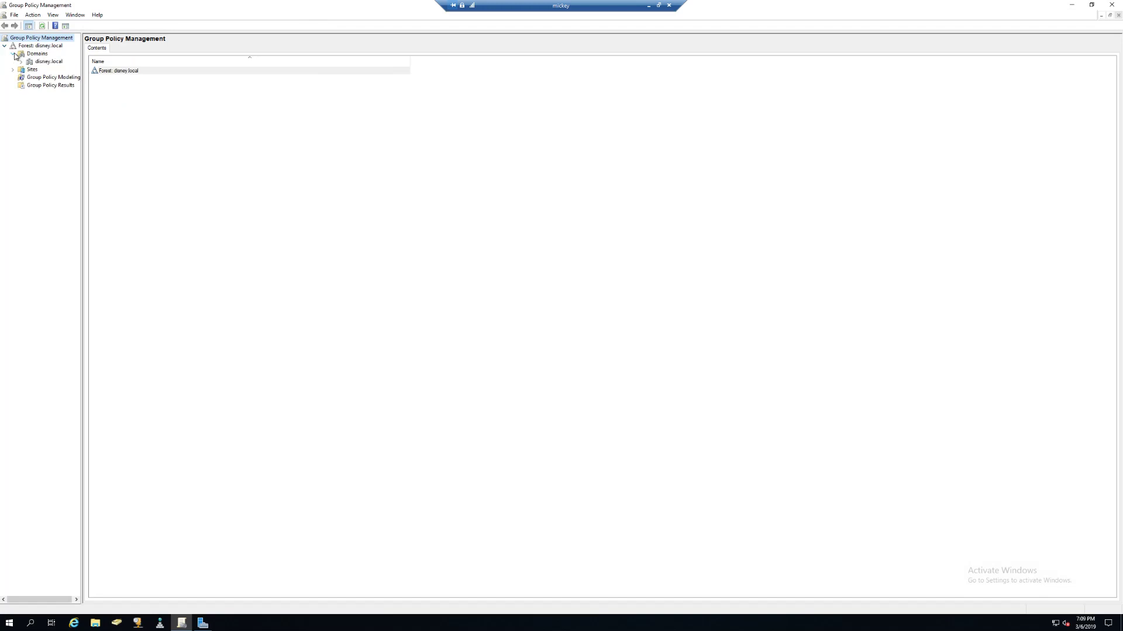
pyautogui.click(24, 63)
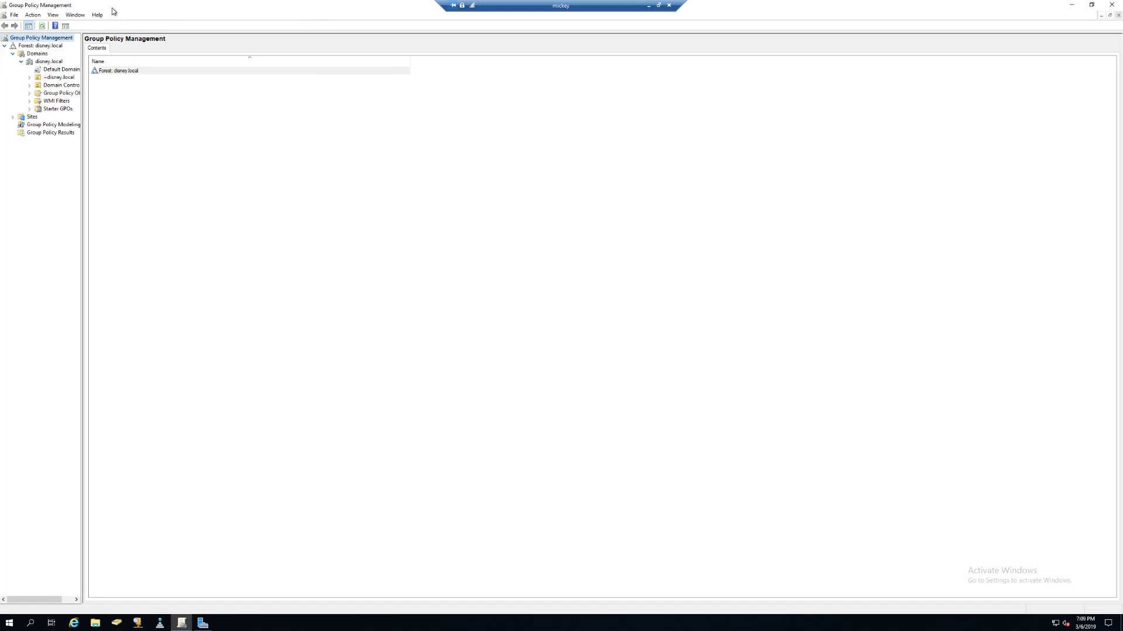
# Restore the Group Policy Management window, reposition and enlarge it, and widen the tree pane to show full item names
pyautogui.doubleClick(117, 8)
pyautogui.moveTo(354, 94); pyautogui.dragTo(448, 149)
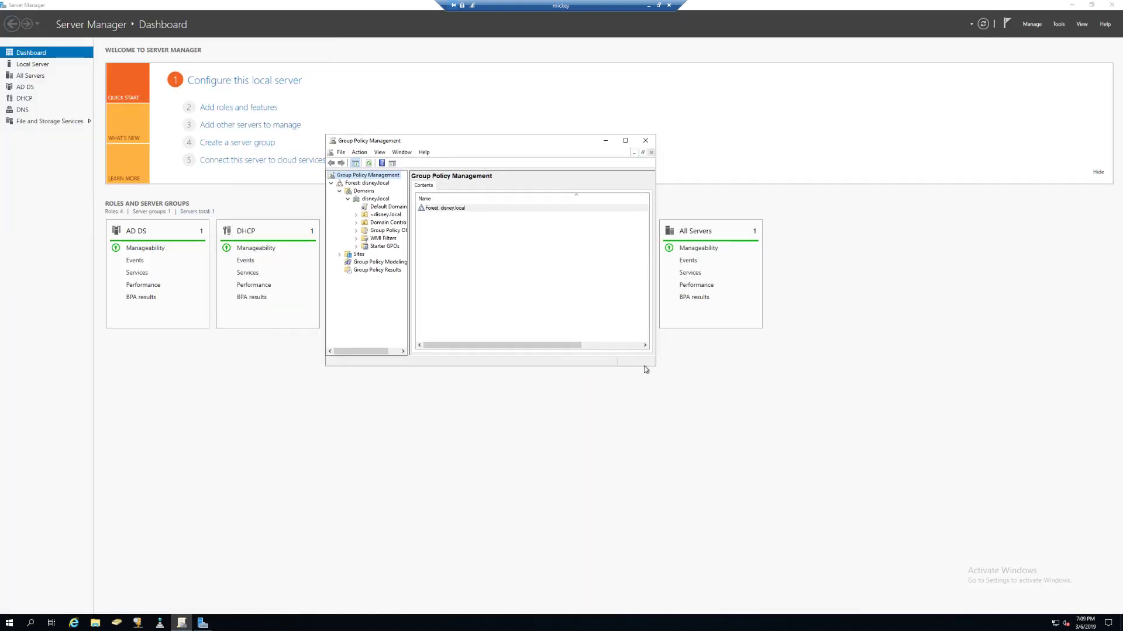
pyautogui.moveTo(656, 369); pyautogui.dragTo(903, 523)
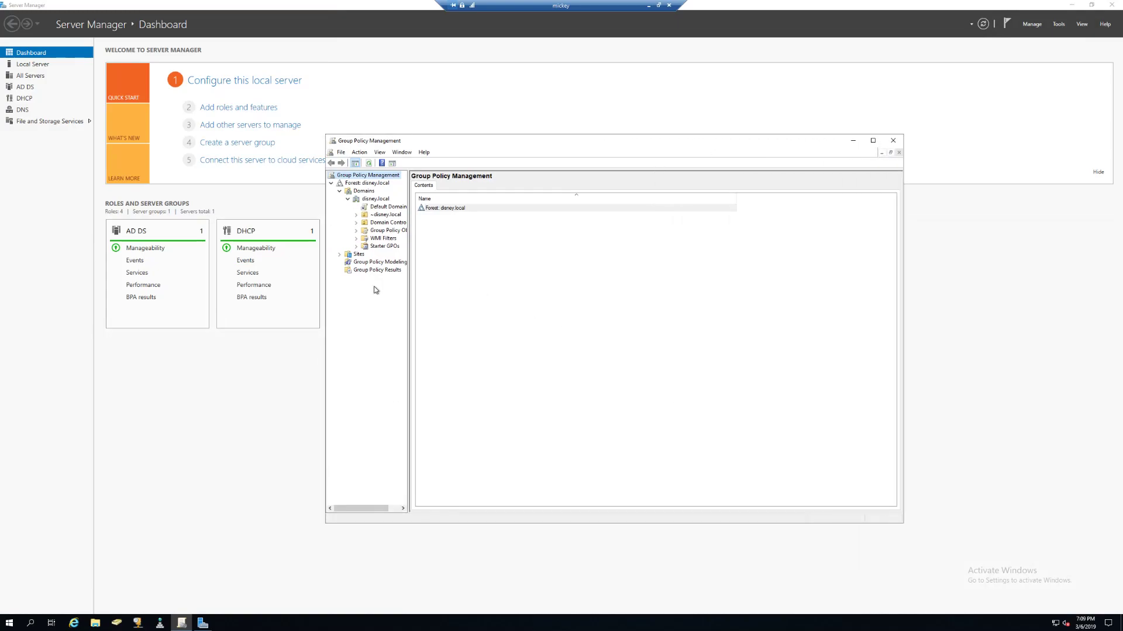
pyautogui.moveTo(412, 288); pyautogui.dragTo(450, 280)
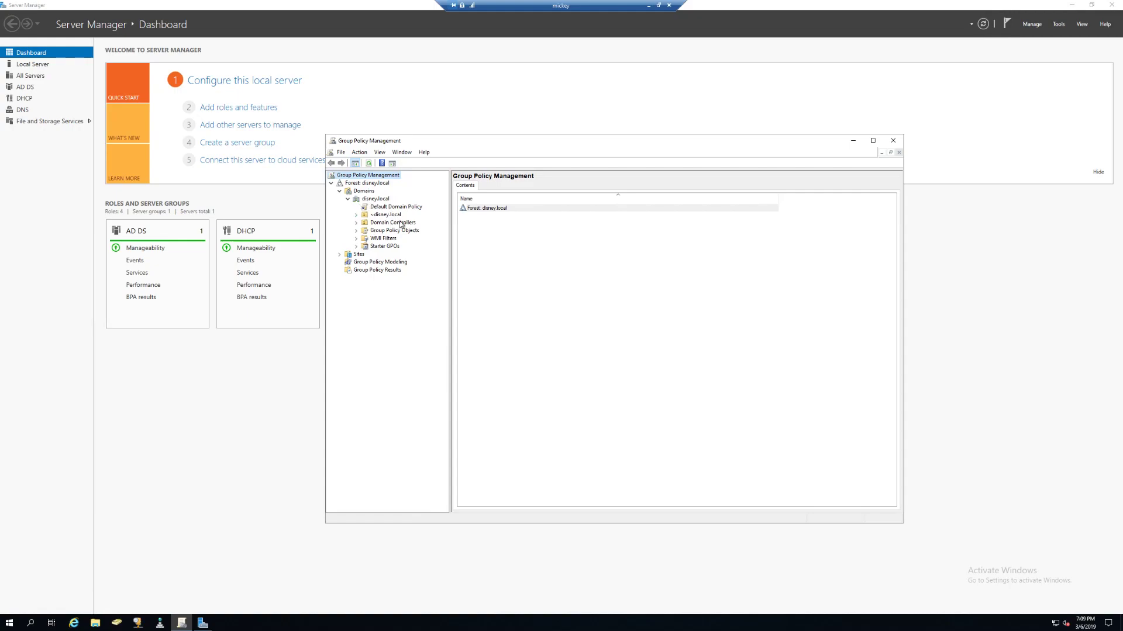
# Create a GPO named "Disney: Application White List" linked to the Company organizational unit, without a source starter GPO
pyautogui.click(357, 215)
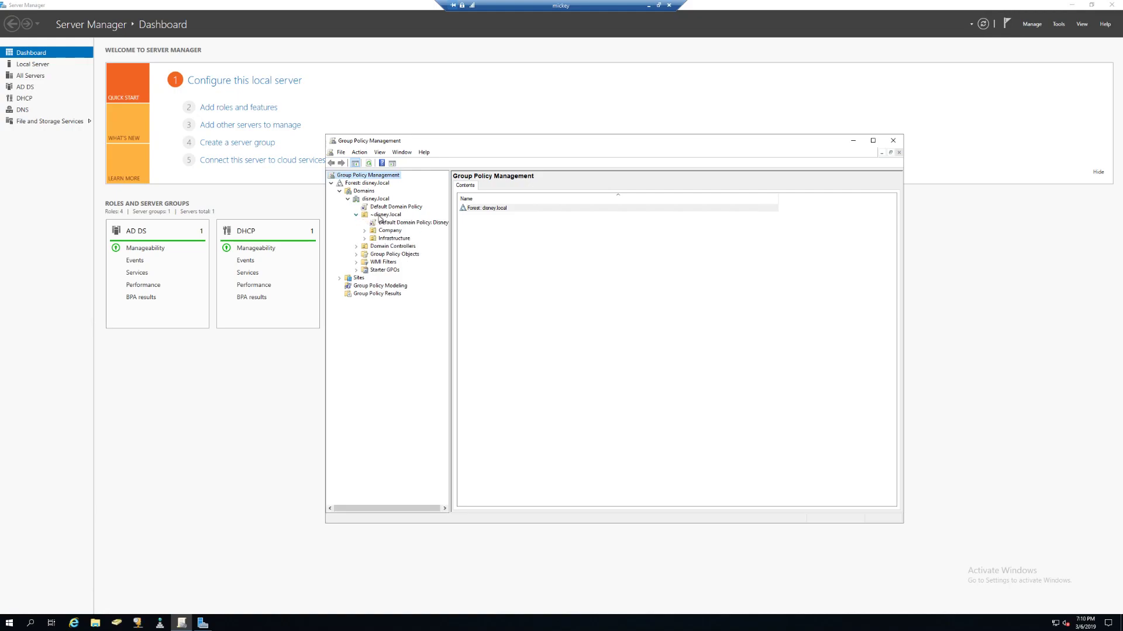
pyautogui.click(384, 215)
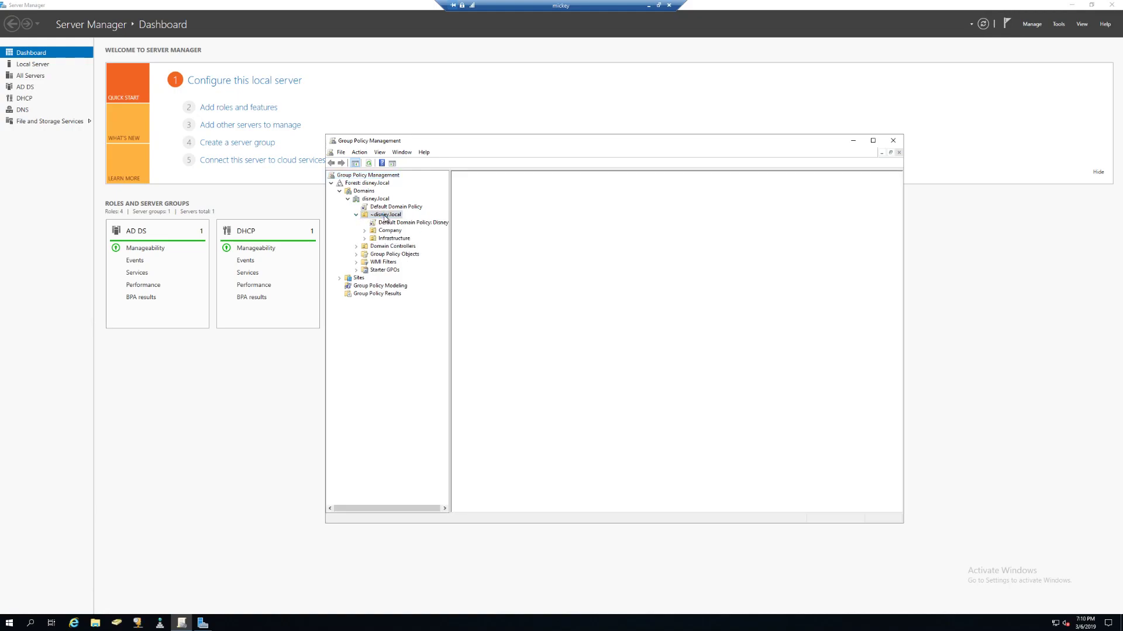
pyautogui.click(387, 230)
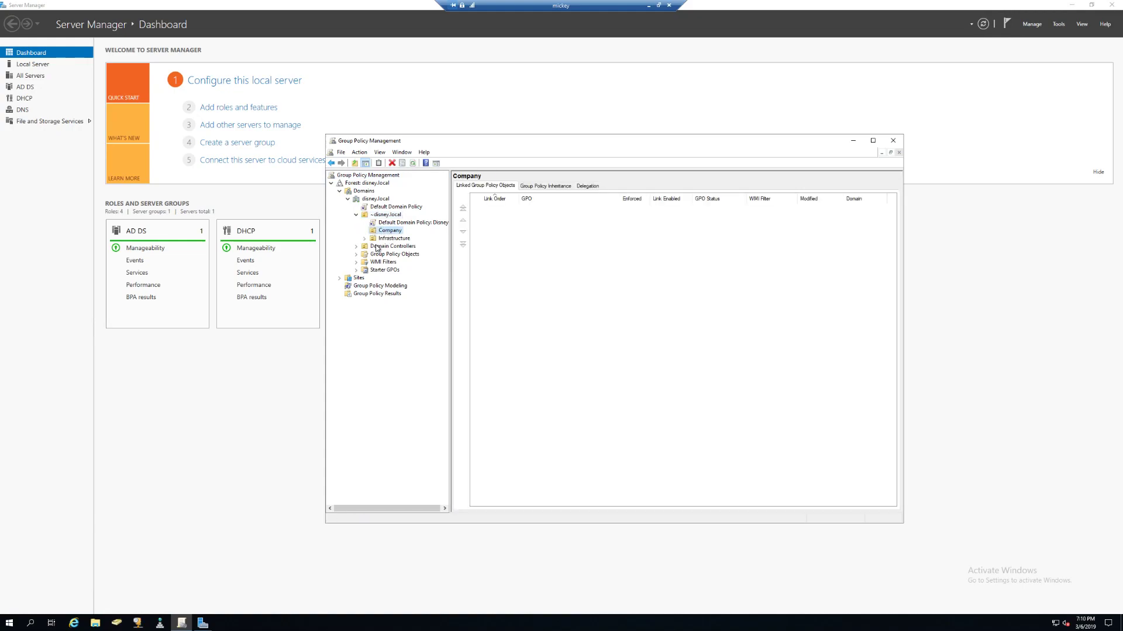
pyautogui.rightClick(384, 231)
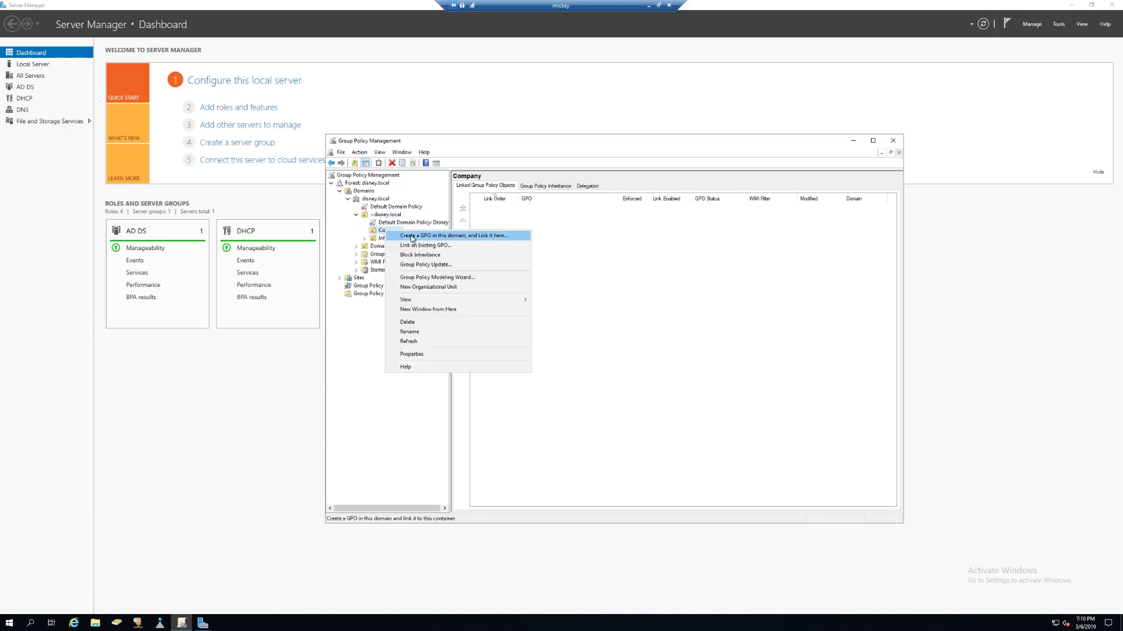
pyautogui.click(475, 235)
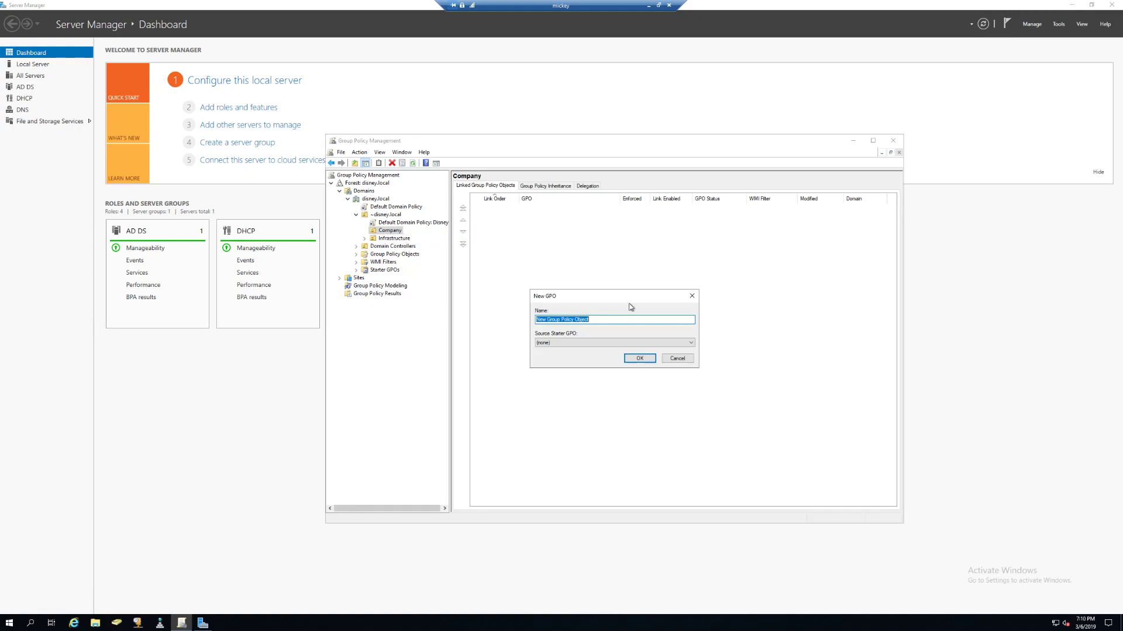
pyautogui.write('Disney.local')
pyautogui.moveTo(550, 320); pyautogui.dragTo(564, 319)
pyautogui.press('BackSpace')
pyautogui.write('Application Whut')
pyautogui.click(641, 359)
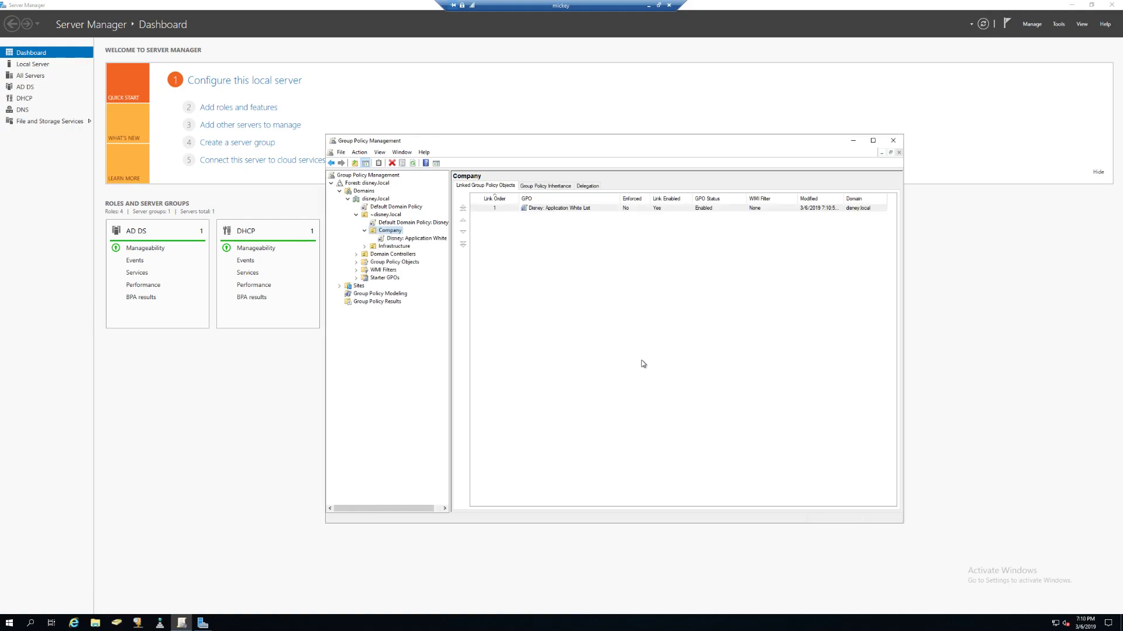
# Open the Disney: Application White List GPO for editing and reposition and enlarge the editor window
pyautogui.rightClick(398, 238)
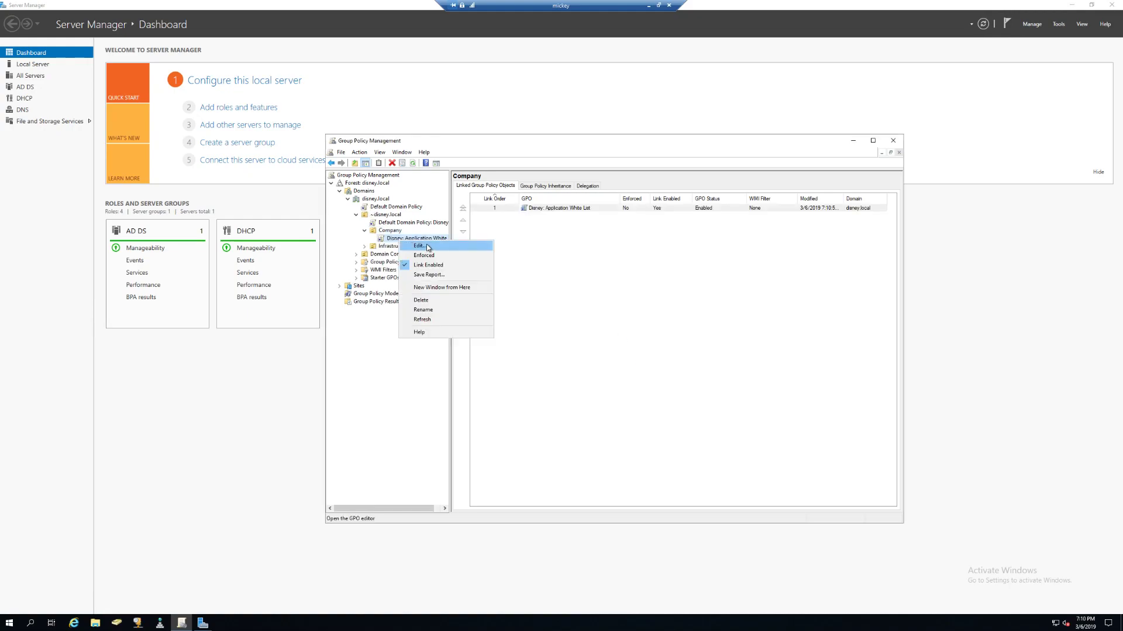
pyautogui.click(444, 248)
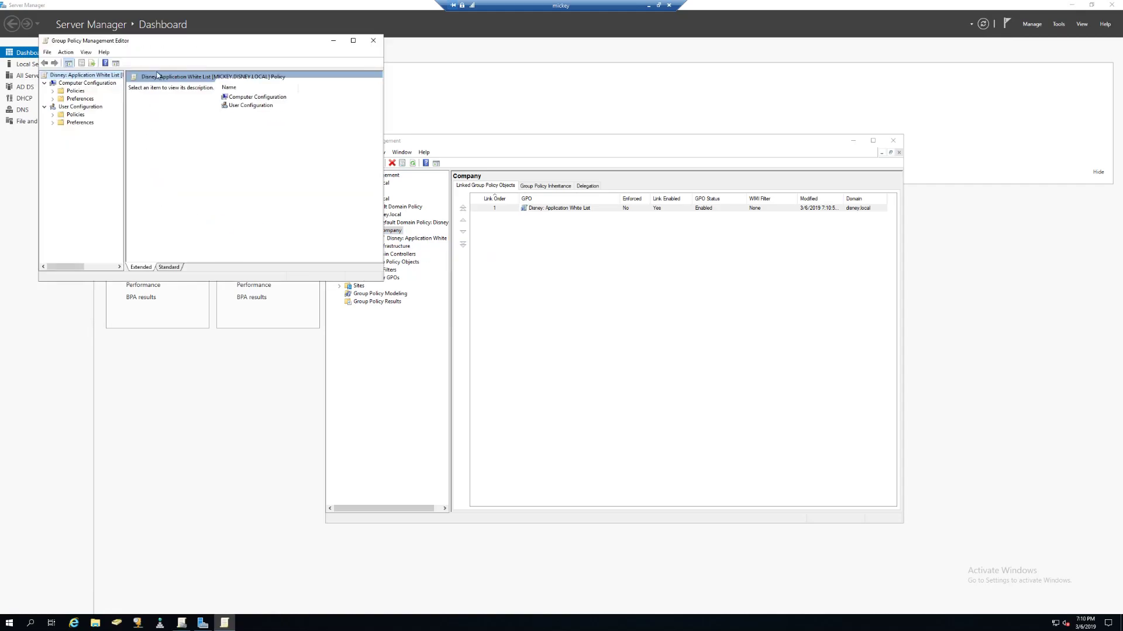
pyautogui.moveTo(151, 42); pyautogui.dragTo(465, 159)
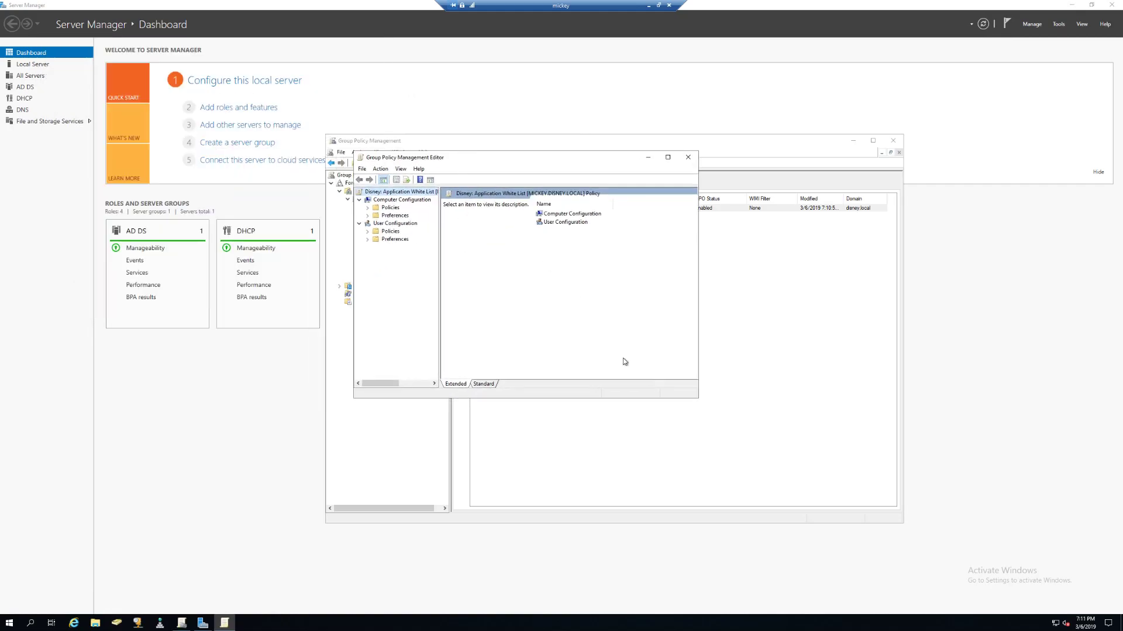
pyautogui.moveTo(697, 401); pyautogui.dragTo(906, 529)
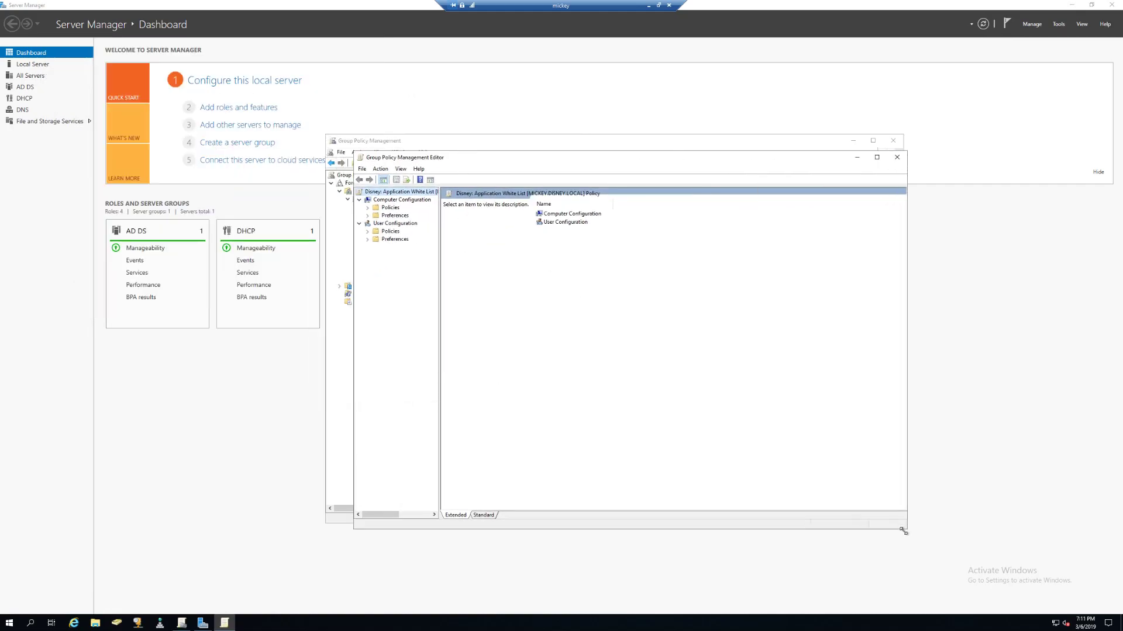
# Expand the Computer Configuration policies down to Control Panel under Administrative Templates and widen the tree pane
pyautogui.click(368, 208)
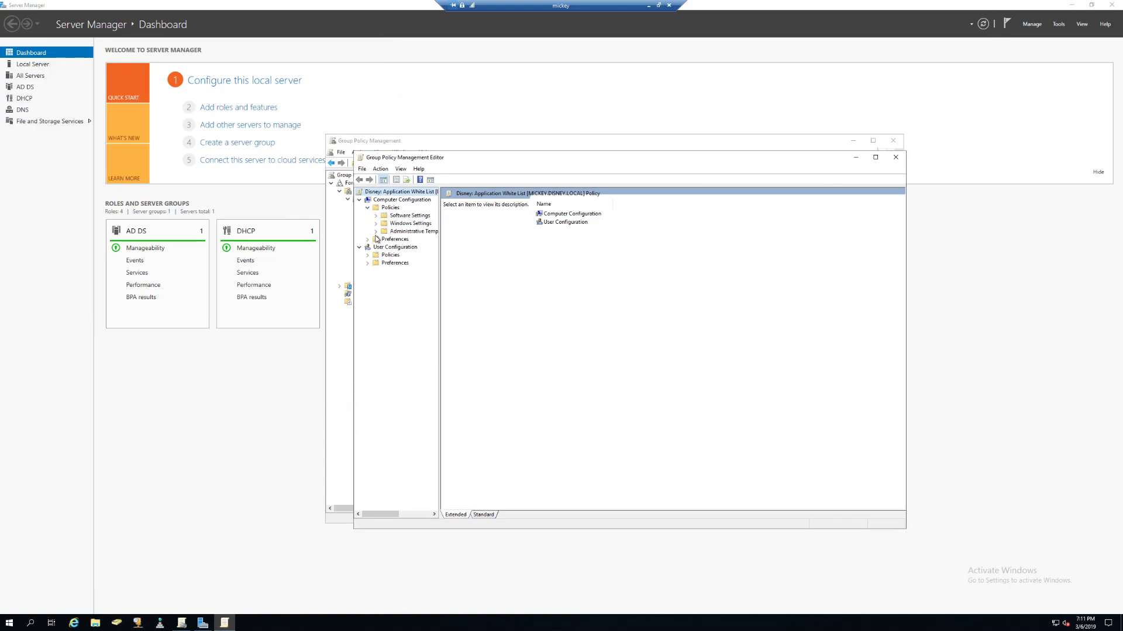
pyautogui.click(375, 232)
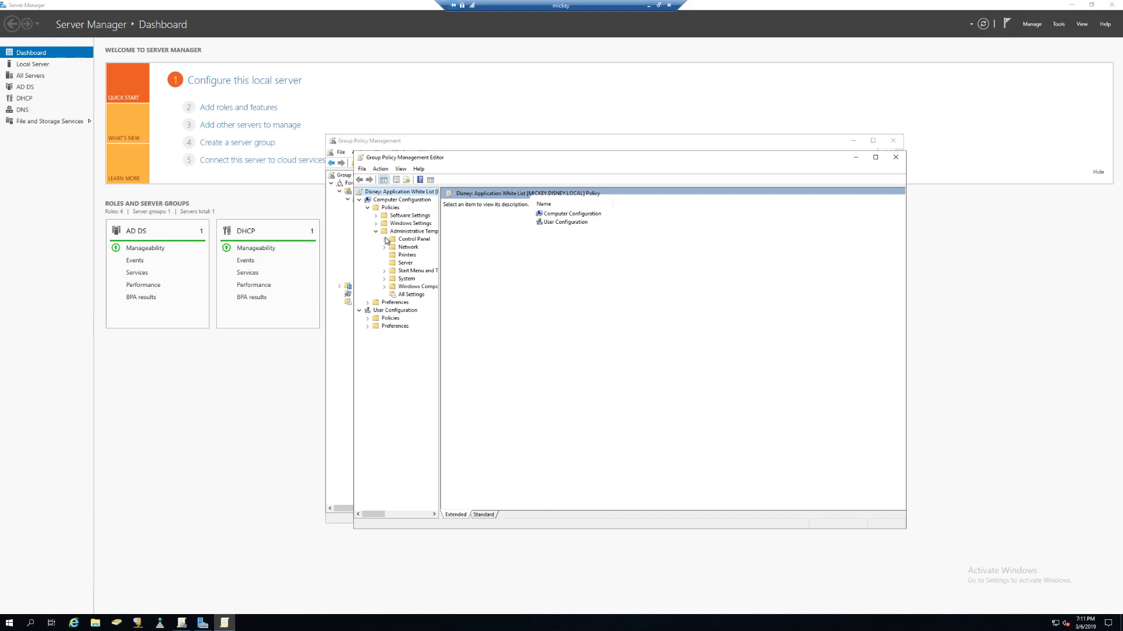
pyautogui.click(384, 240)
pyautogui.moveTo(440, 258); pyautogui.dragTo(516, 257)
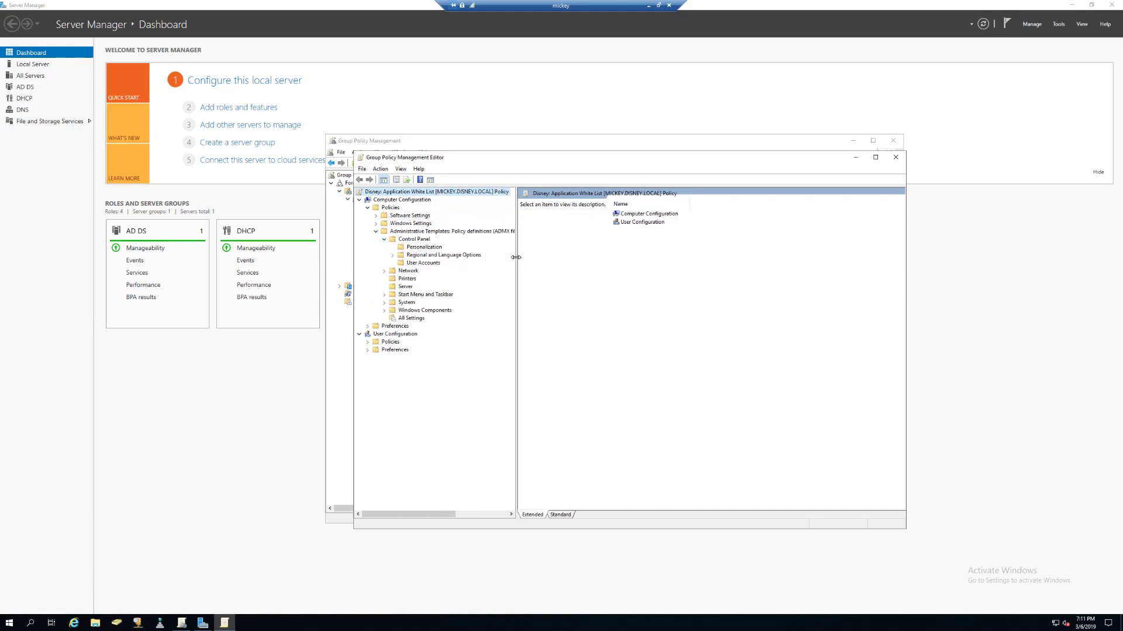
# Examine the computer administrative template categories, including Personalization, SNMP, User Accounts, Server and the Windows Components folders
pyautogui.click(431, 249)
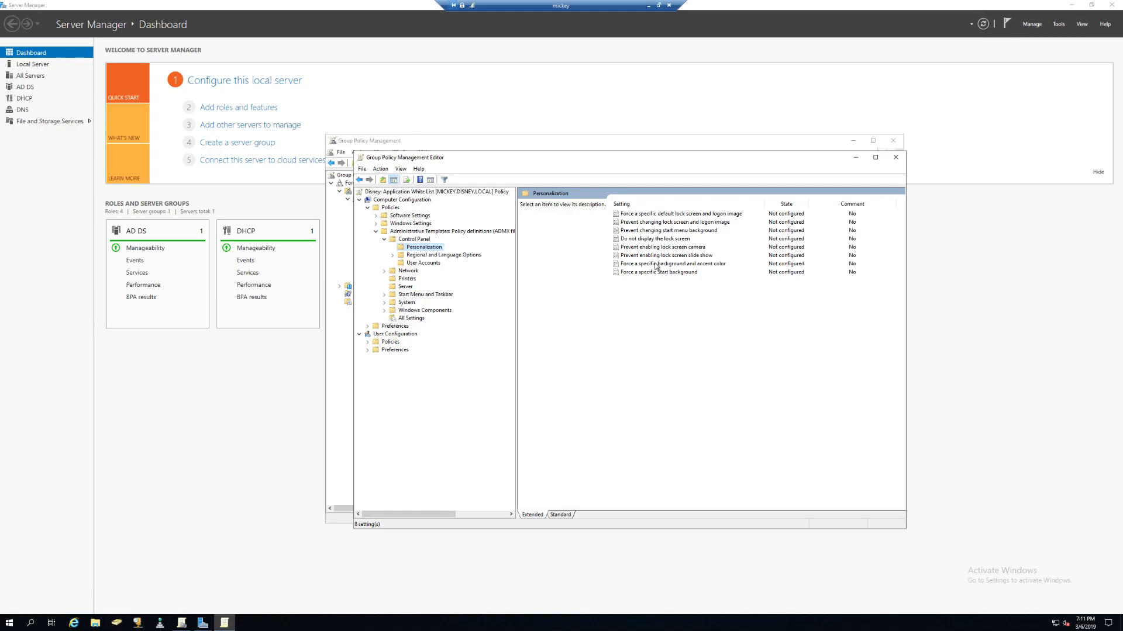
pyautogui.click(384, 271)
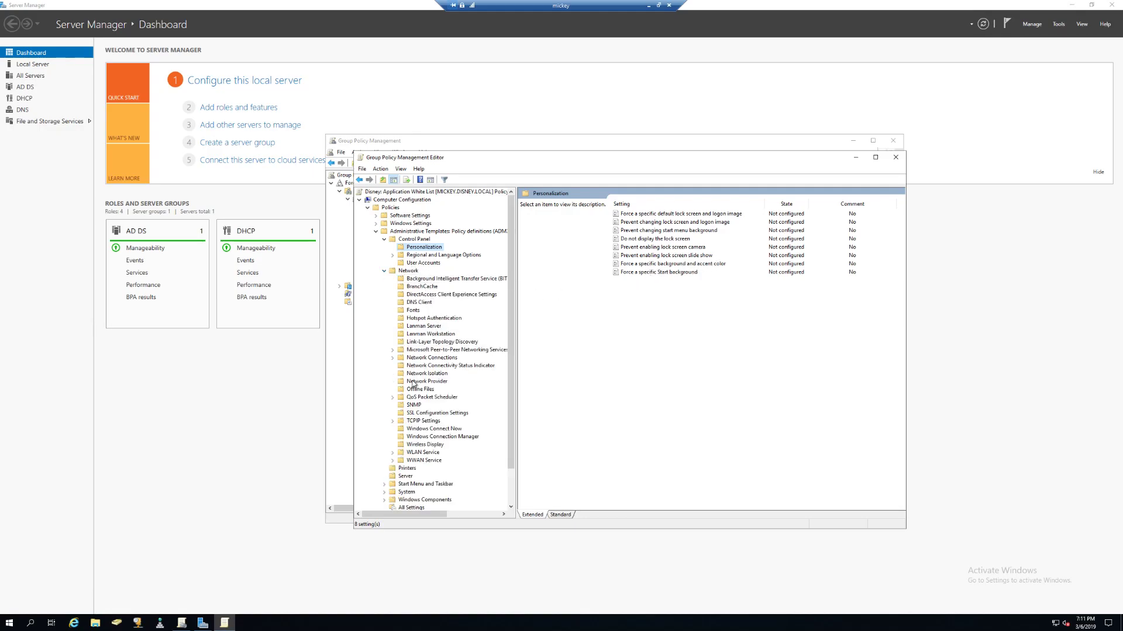
pyautogui.click(414, 405)
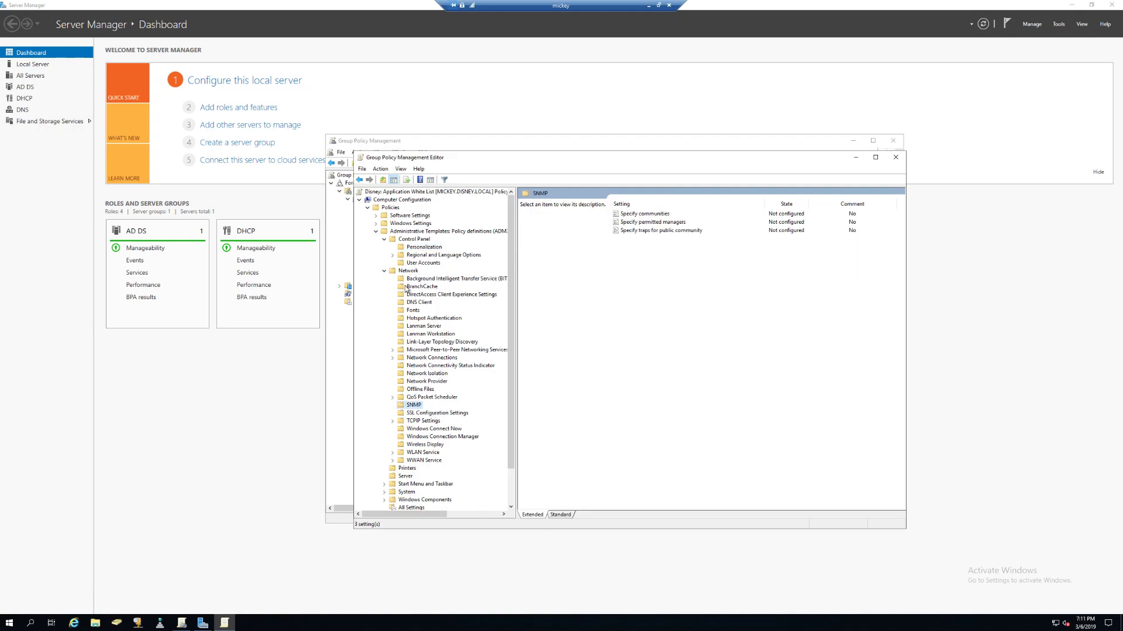
pyautogui.click(418, 258)
pyautogui.click(439, 262)
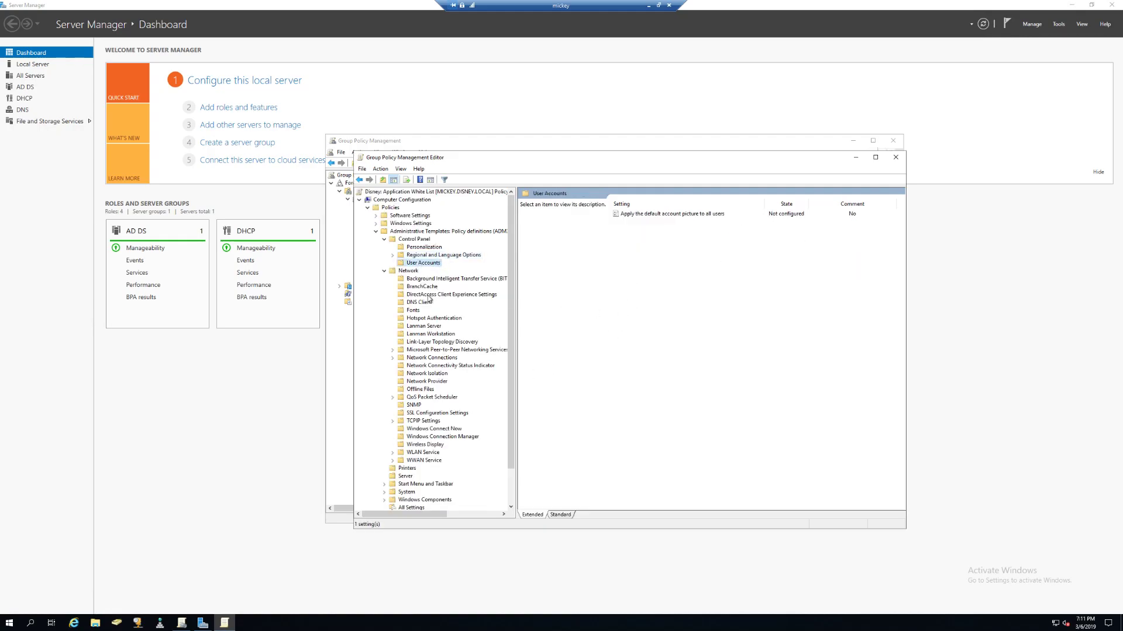
pyautogui.click(384, 272)
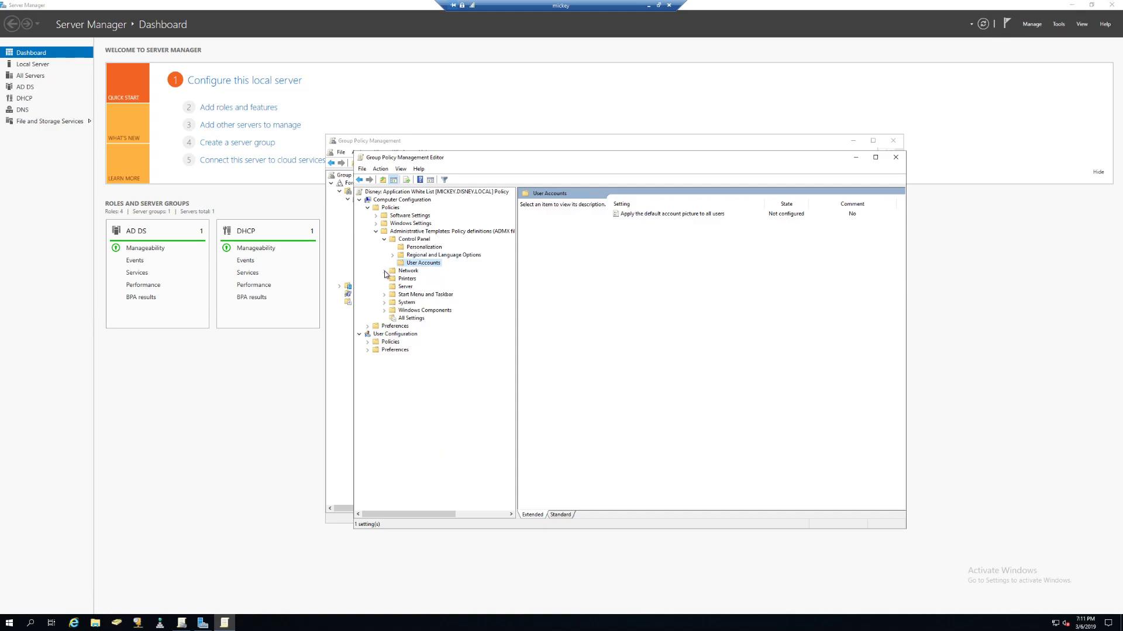
pyautogui.click(384, 271)
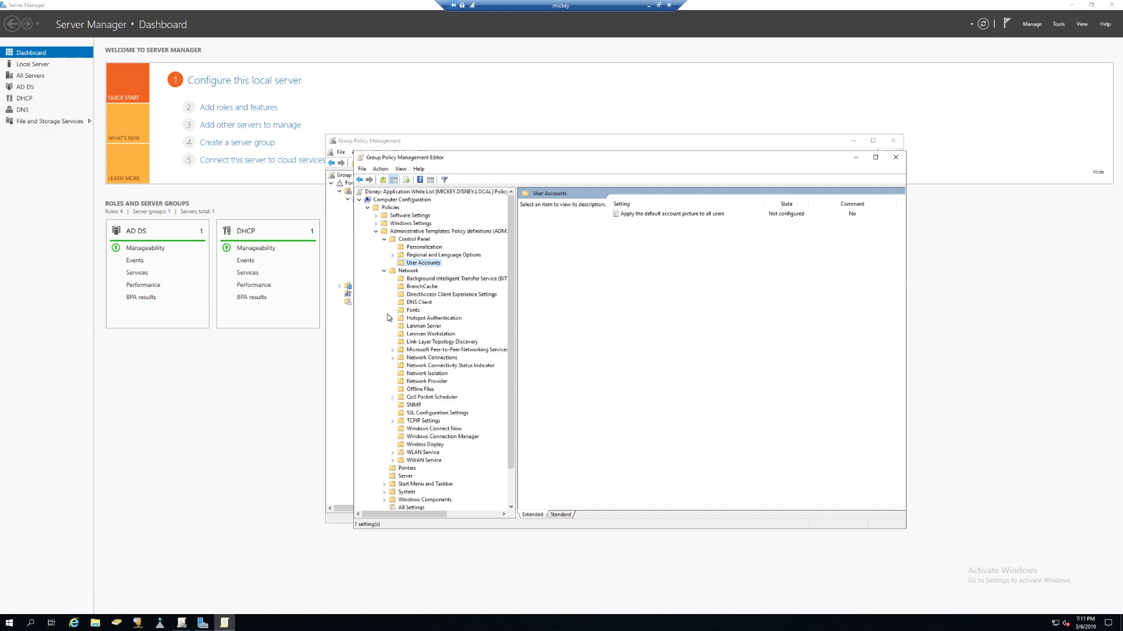
pyautogui.click(401, 477)
pyautogui.scroll(-2, 401, 479)
pyautogui.click(384, 461)
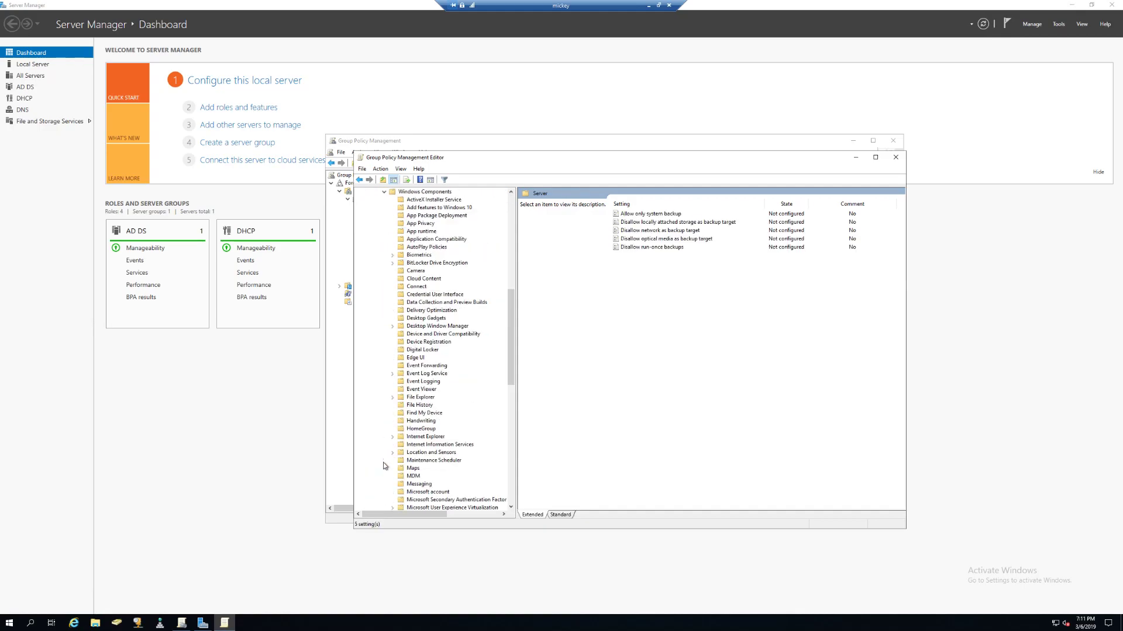
pyautogui.scroll(-12, 480, 360)
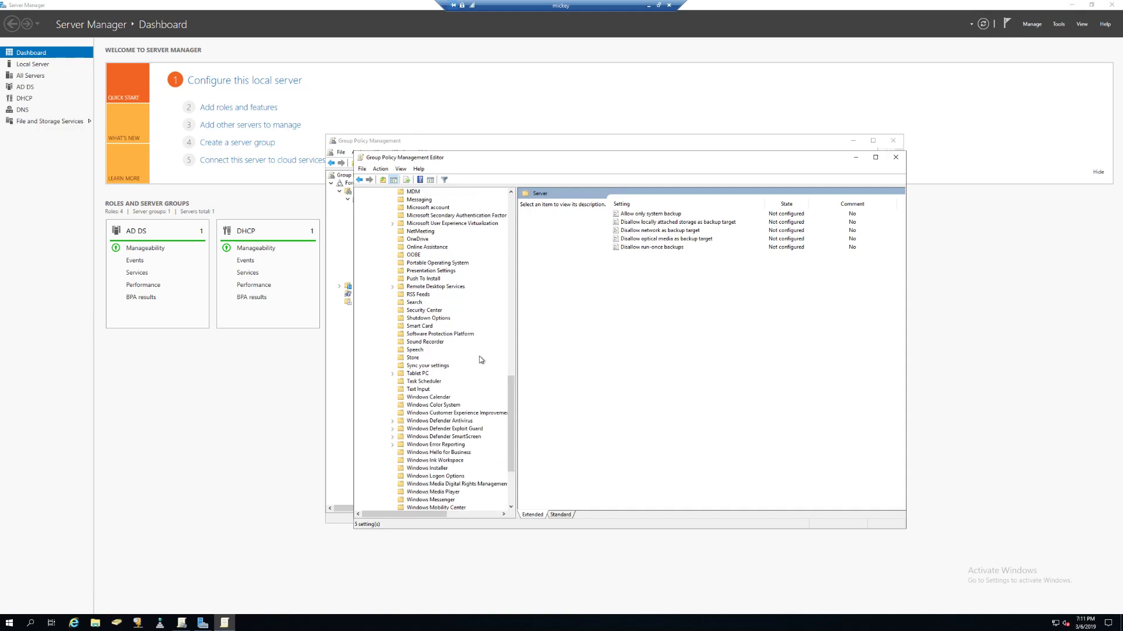
# Examine the Windows Components folders under the computer Administrative Templates, from ActiveX Installer Service down to Work Folders
pyautogui.scroll(-2, 480, 359)
pyautogui.scroll(8, 481, 359)
pyautogui.scroll(6, 480, 357)
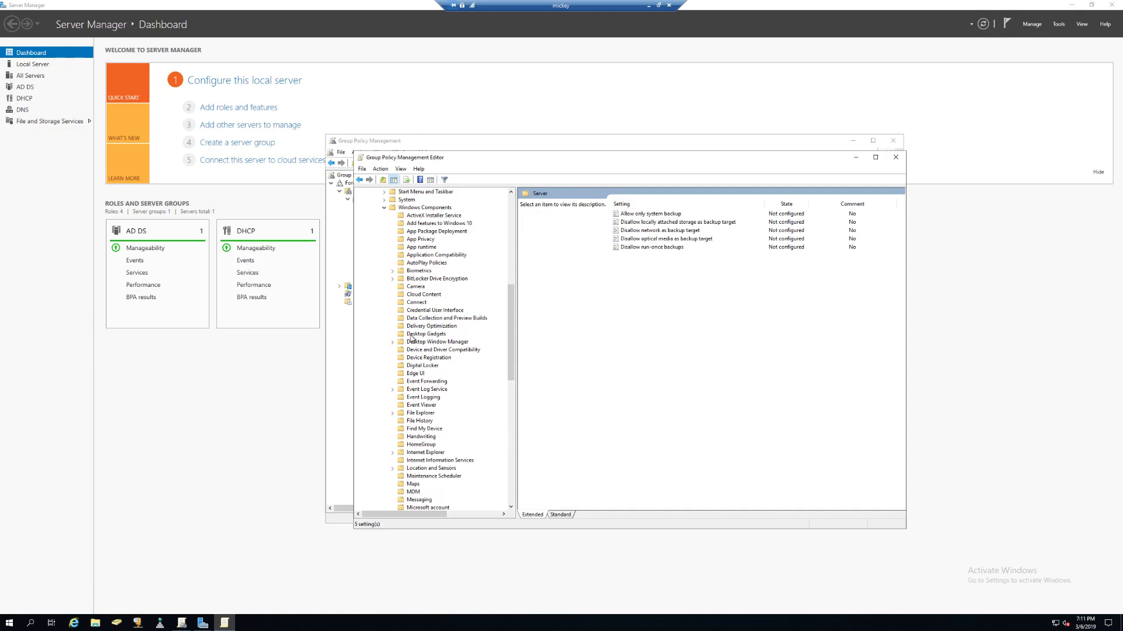
pyautogui.scroll(-15, 411, 338)
pyautogui.scroll(20, 413, 286)
pyautogui.scroll(-13, 421, 305)
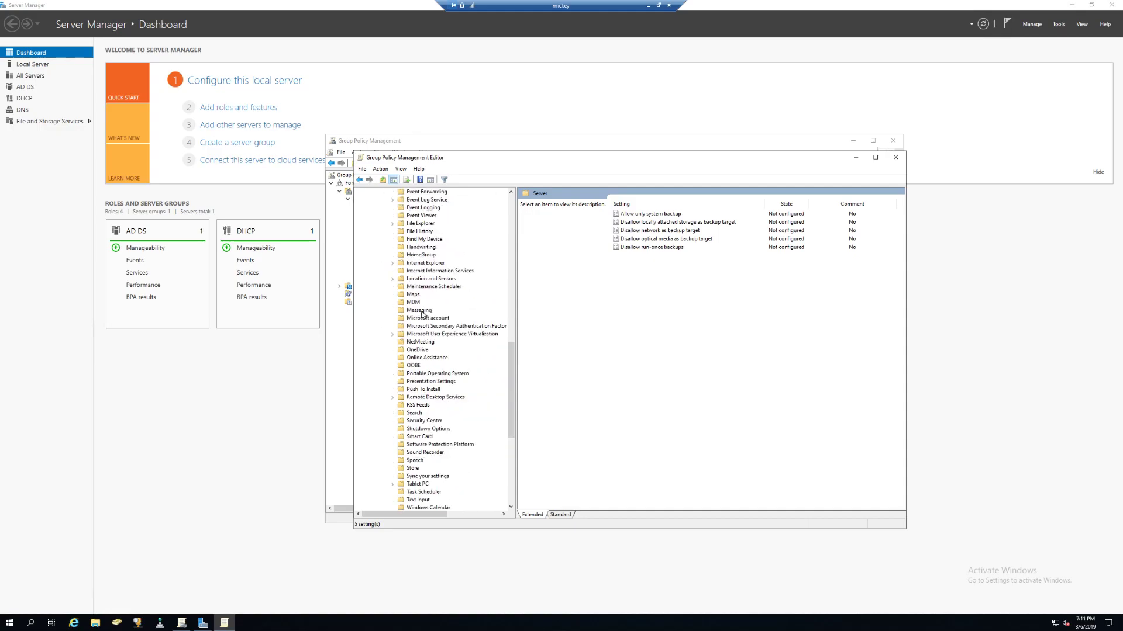
pyautogui.scroll(-9, 421, 327)
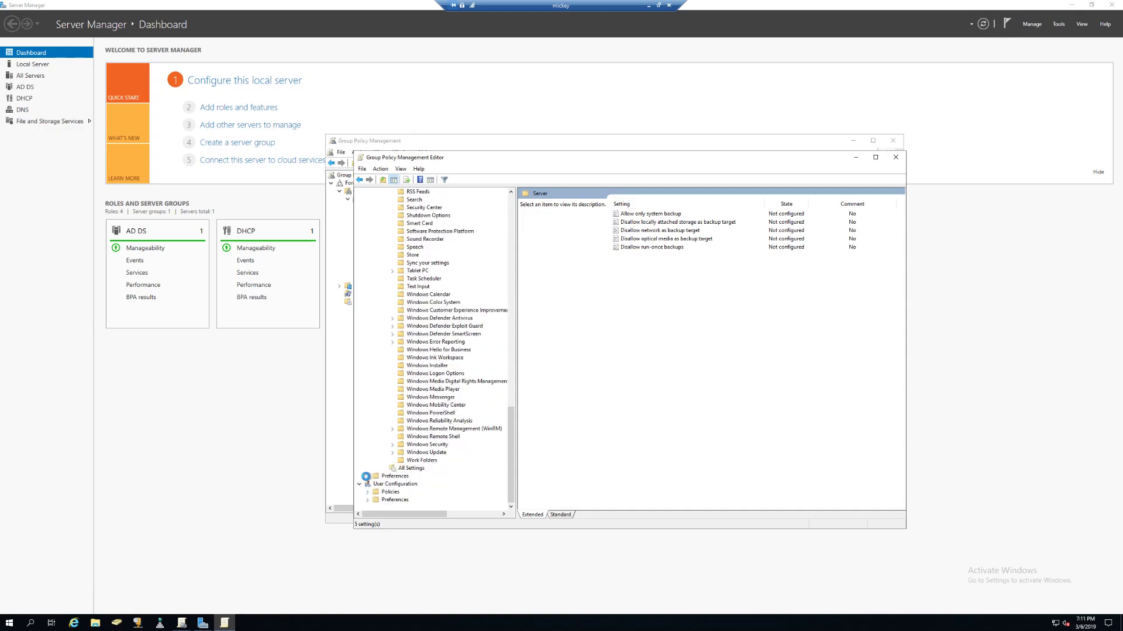
# Examine Control Panel Settings under the computer Preferences, including Folder Options, and view the User Configuration policy categories
pyautogui.click(367, 476)
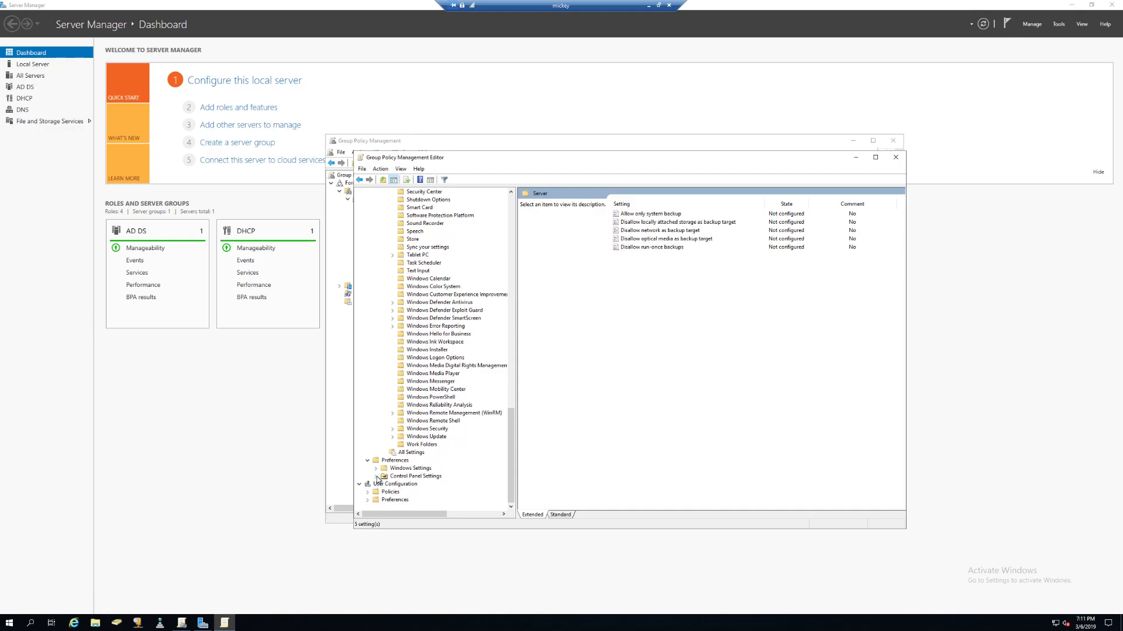
pyautogui.click(376, 476)
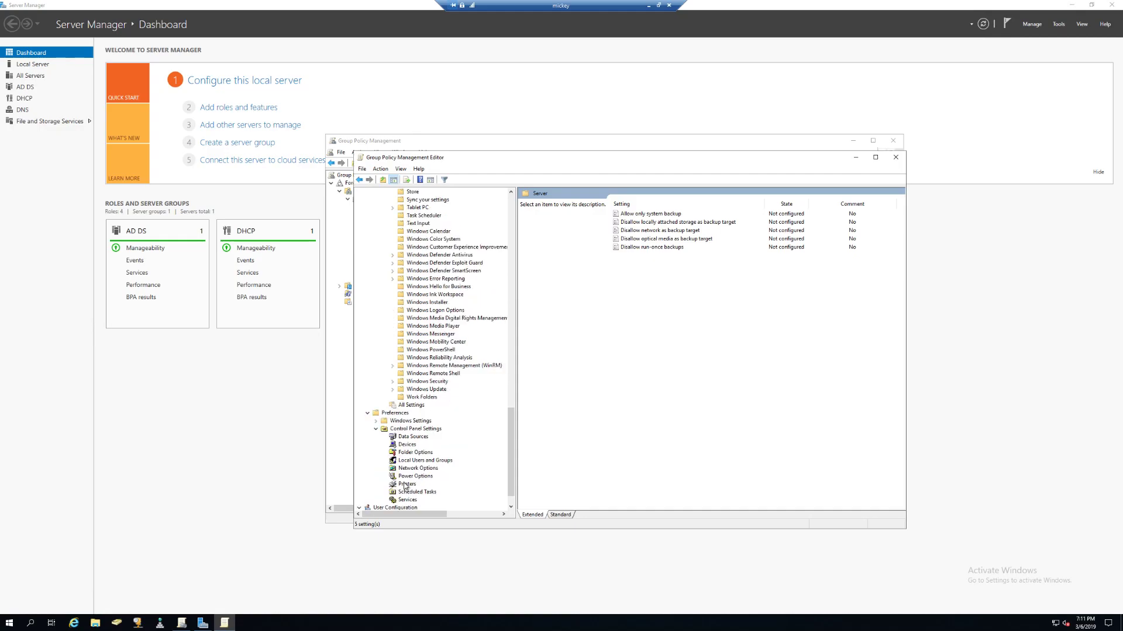
pyautogui.click(415, 452)
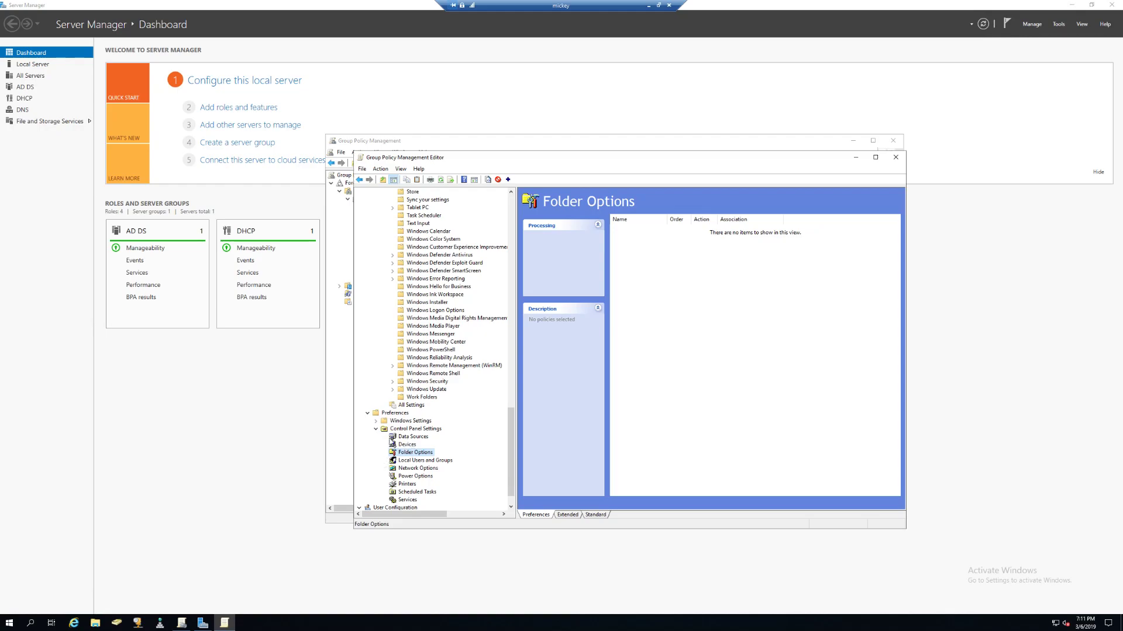
pyautogui.click(377, 430)
pyautogui.click(360, 484)
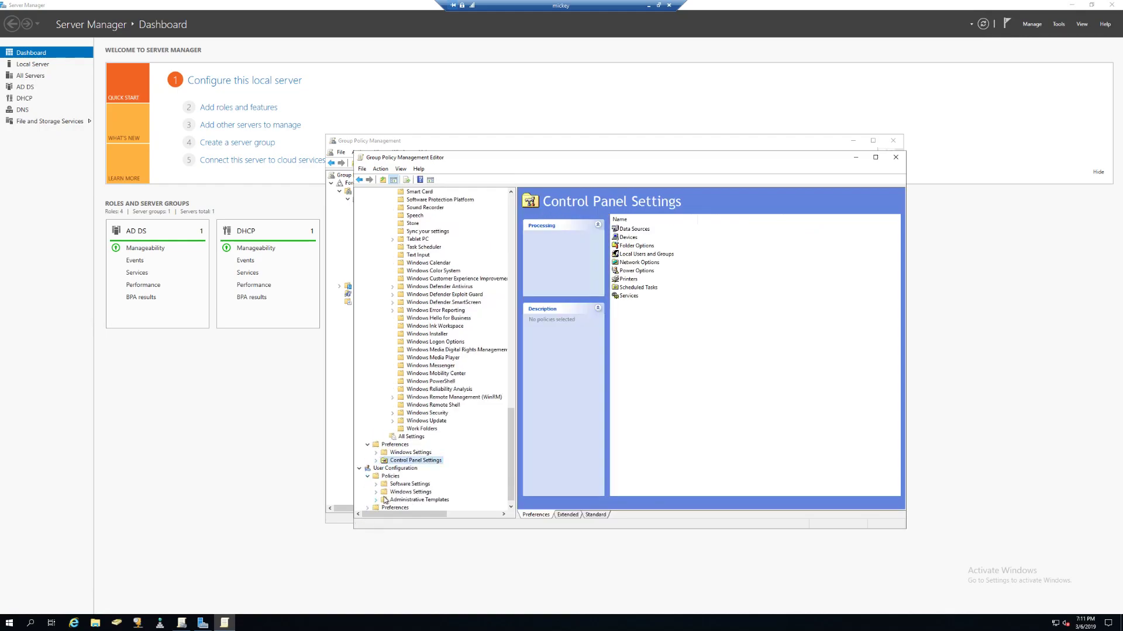
# Collapse the User Configuration and Computer Configuration branches and view the top-level contents of each
pyautogui.click(359, 473)
pyautogui.scroll(15, 407, 258)
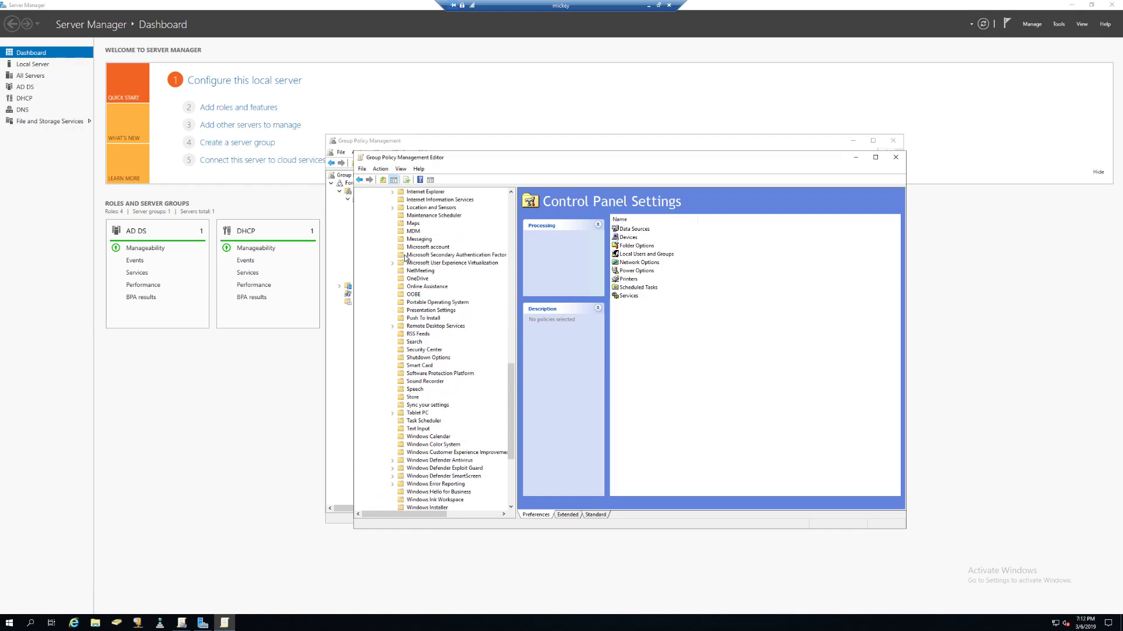
pyautogui.scroll(10, 407, 258)
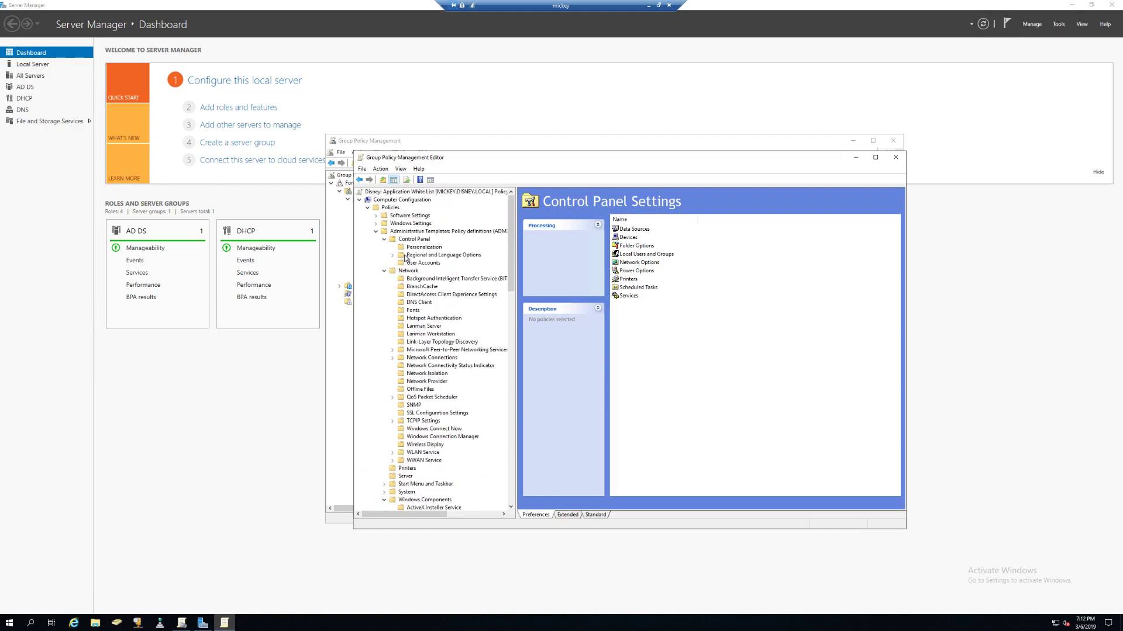
pyautogui.click(359, 199)
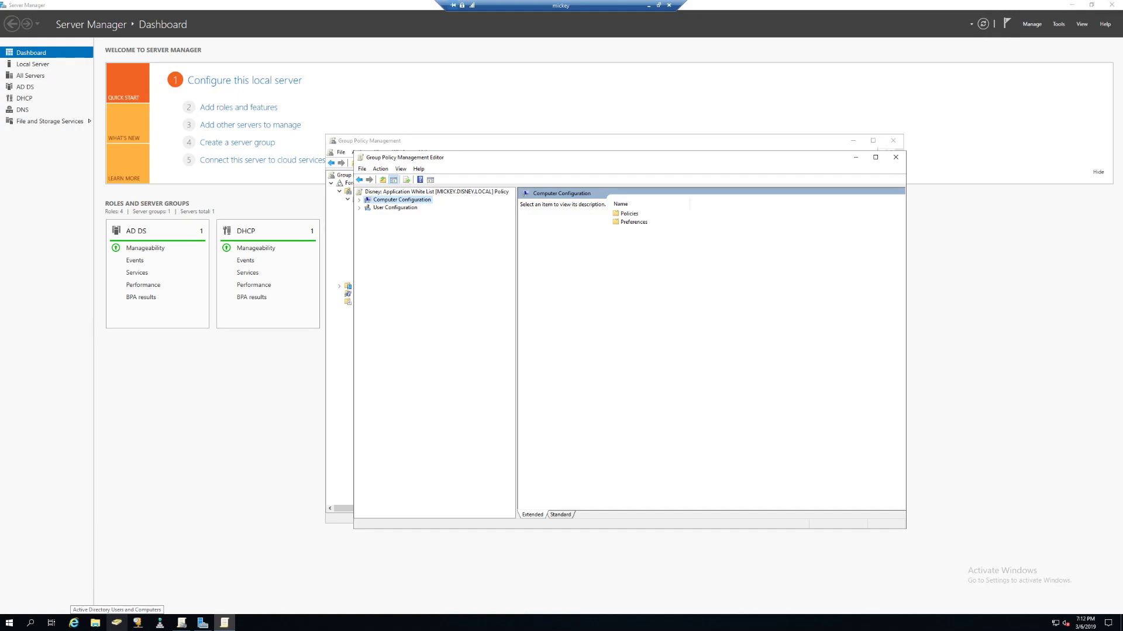
pyautogui.click(380, 209)
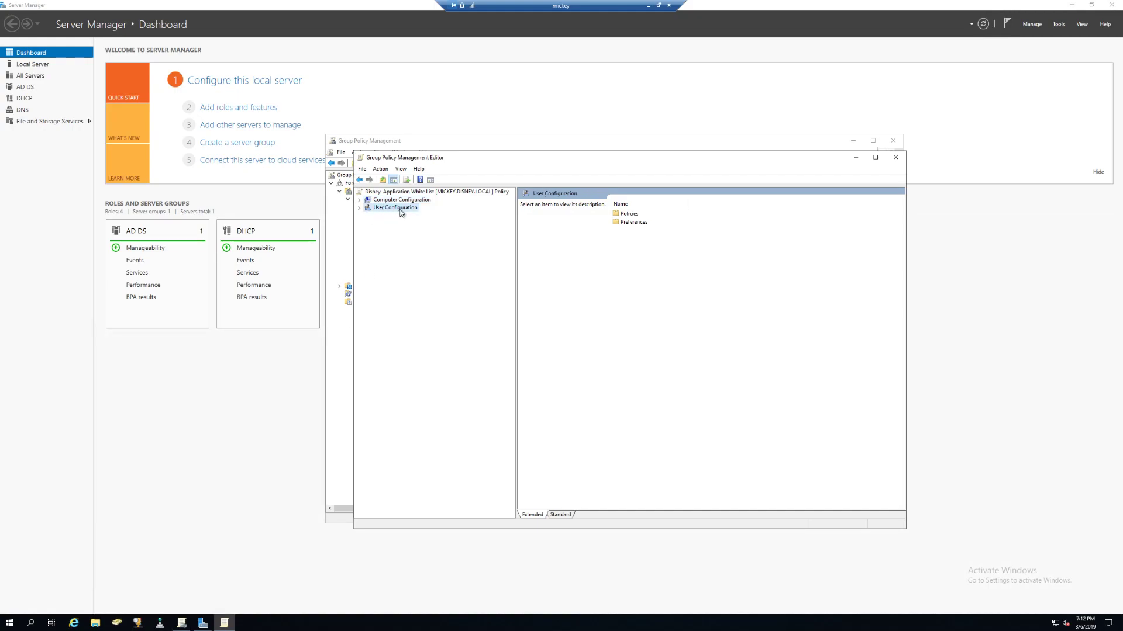
pyautogui.click(401, 202)
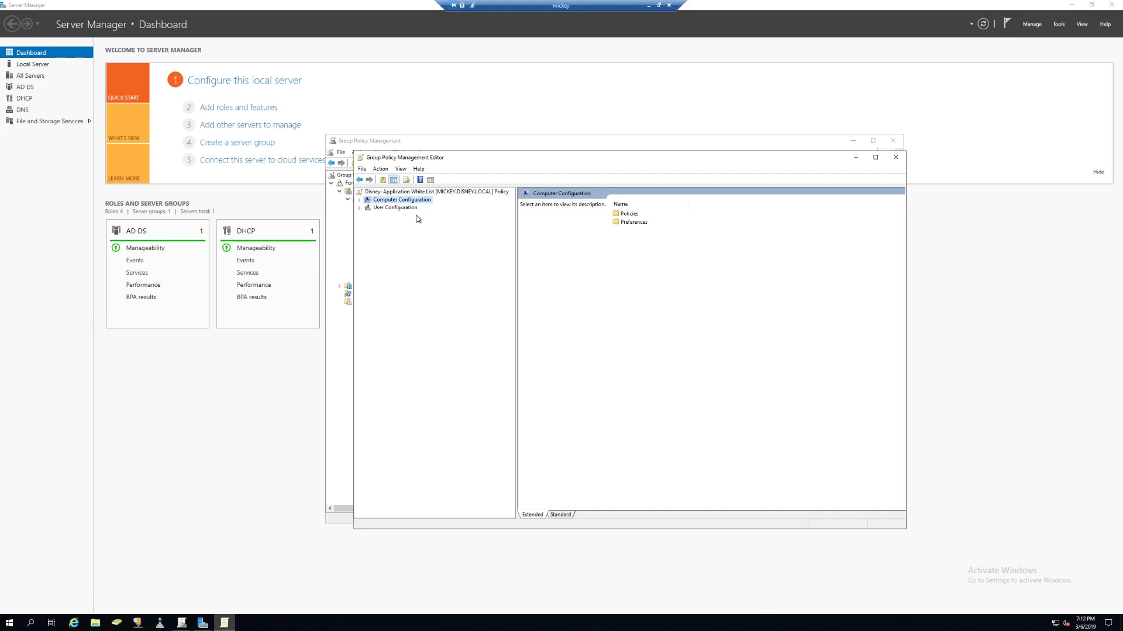
# Move the editor window aside and expand the computer Security Settings down to AppLocker's rule collections under Application Control Policies
pyautogui.moveTo(465, 158); pyautogui.dragTo(615, 151)
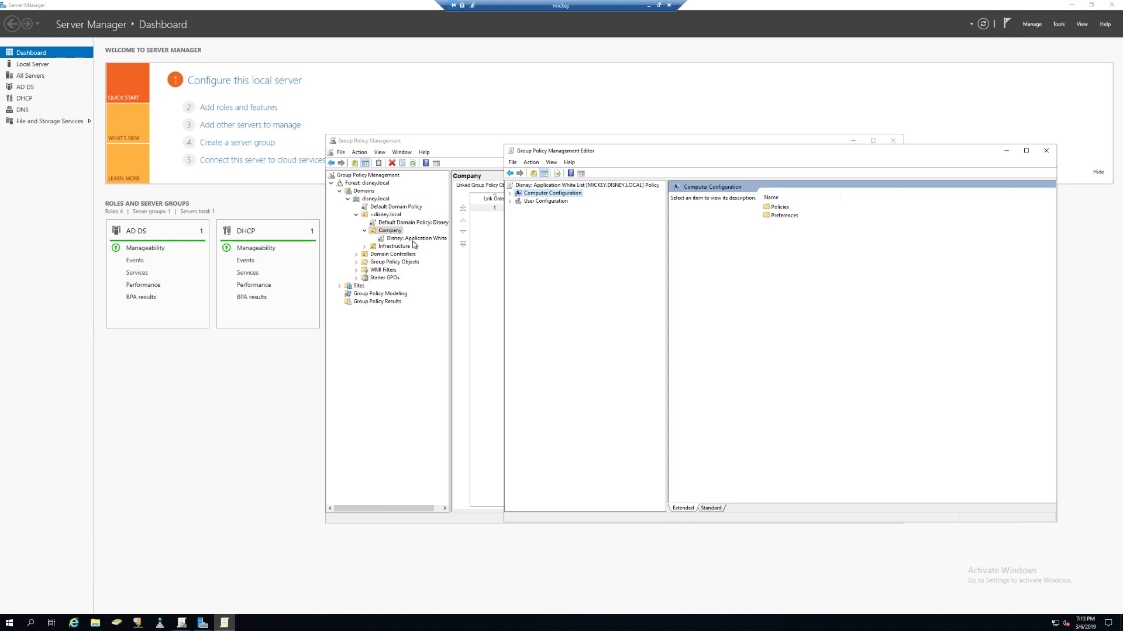
pyautogui.moveTo(597, 156); pyautogui.dragTo(529, 167)
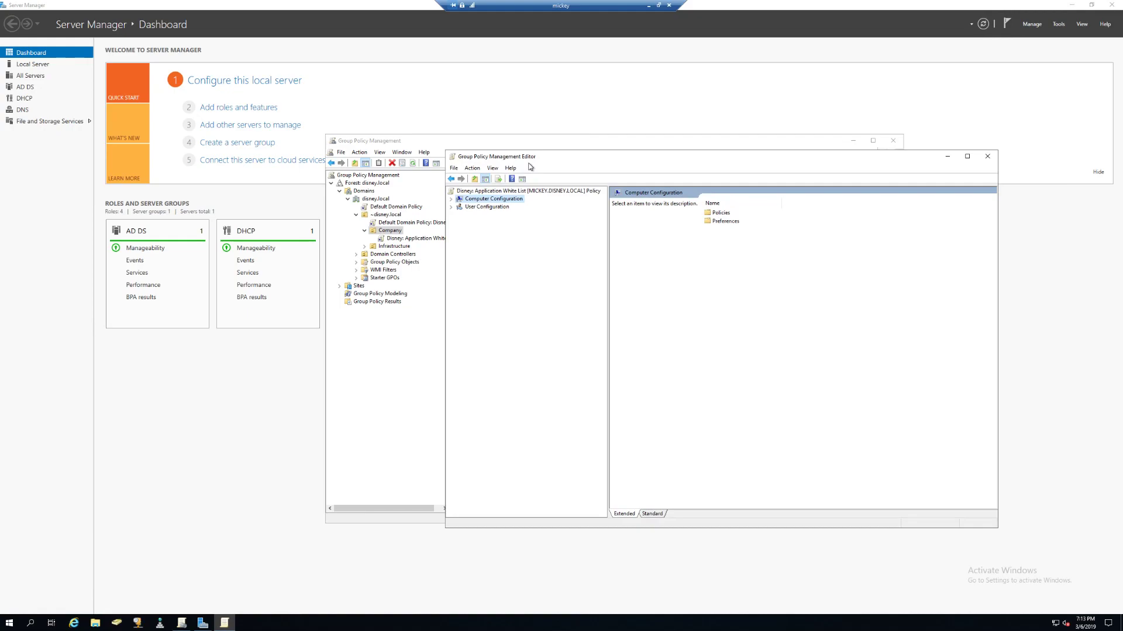
pyautogui.click(451, 199)
pyautogui.click(460, 207)
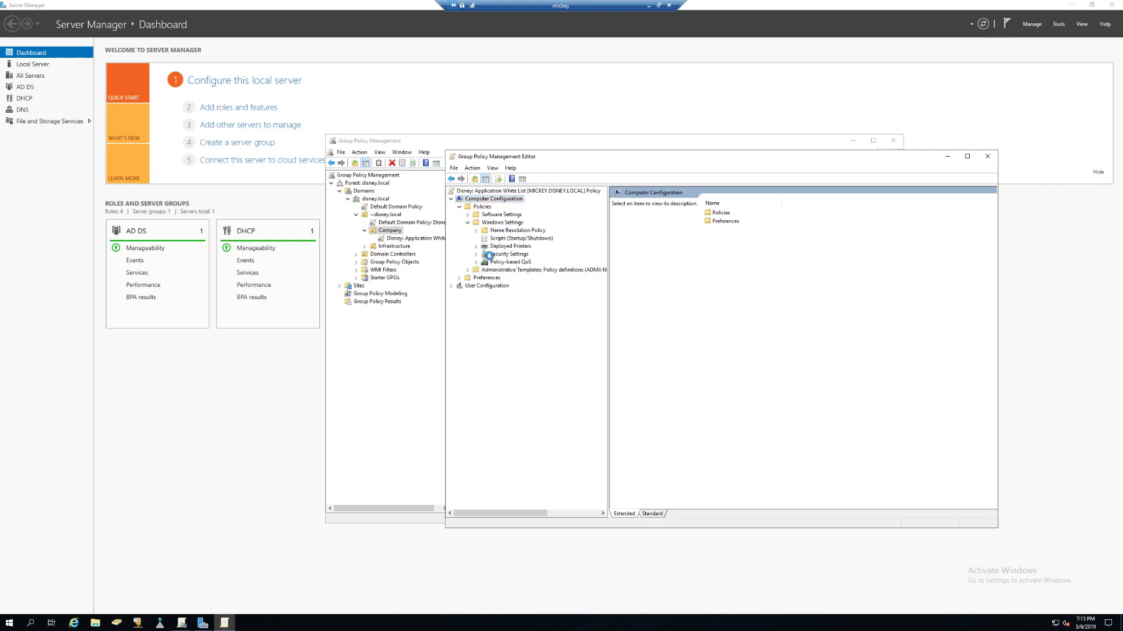
pyautogui.click(476, 255)
pyautogui.click(494, 365)
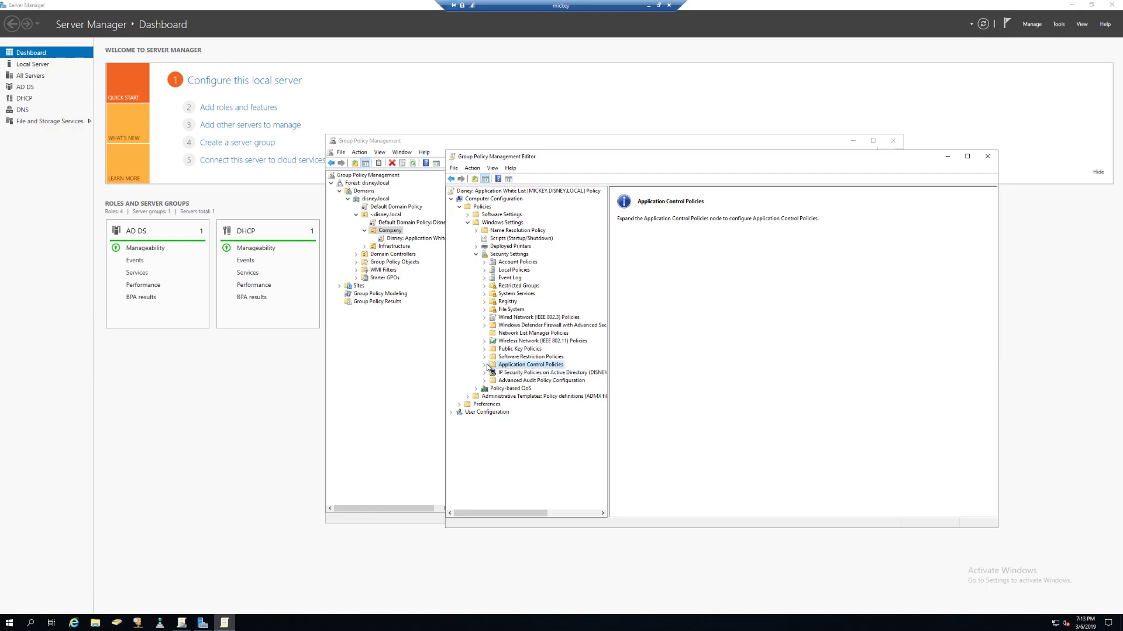
pyautogui.click(485, 365)
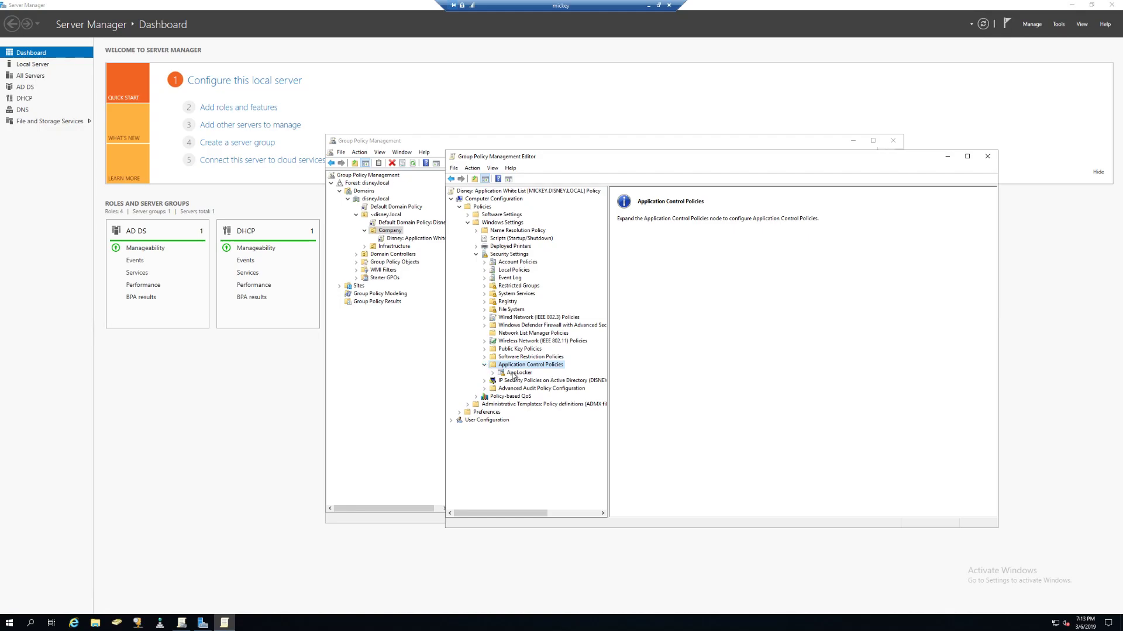
pyautogui.click(514, 373)
pyautogui.click(496, 373)
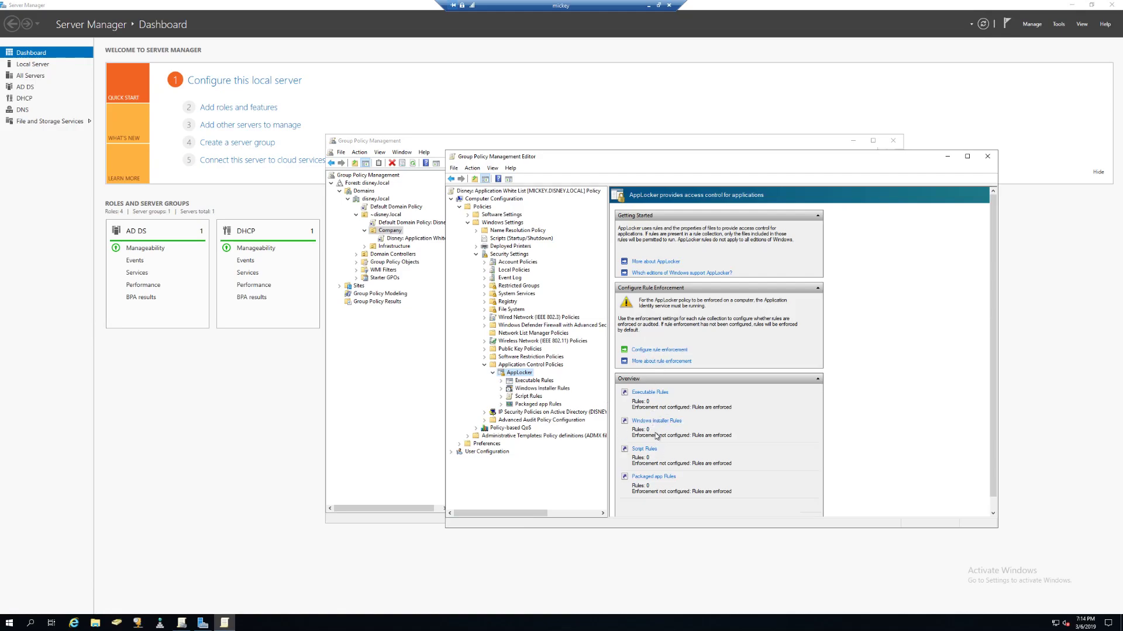
# Open the AppLocker properties, reposition the windows, and configure executable rules with the Enforce rules option
pyautogui.rightClick(513, 374)
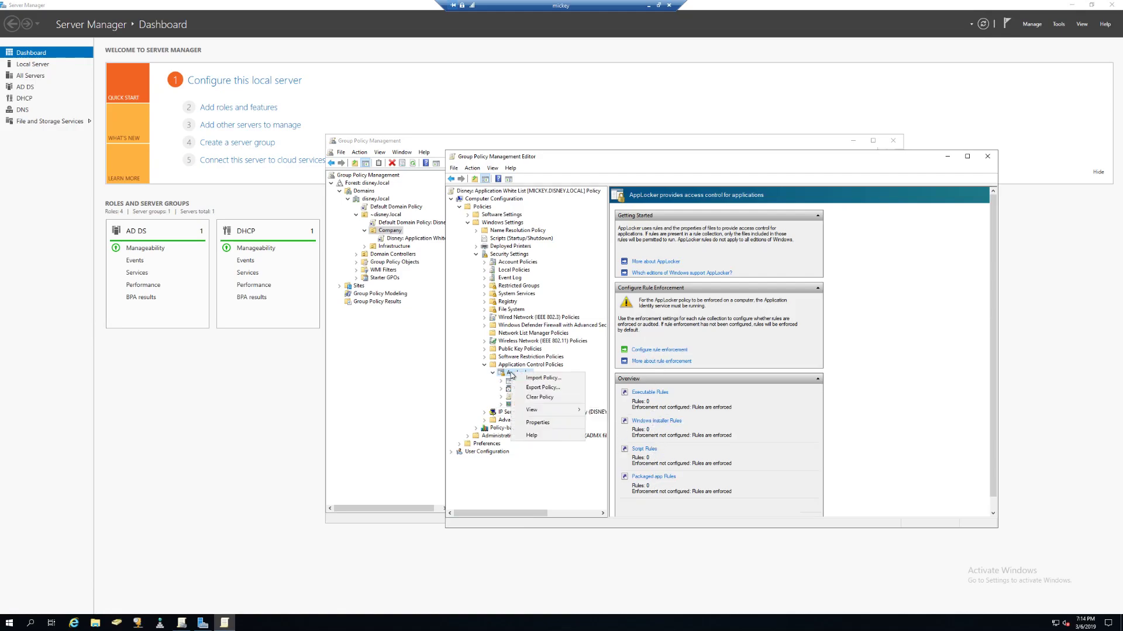
pyautogui.click(547, 424)
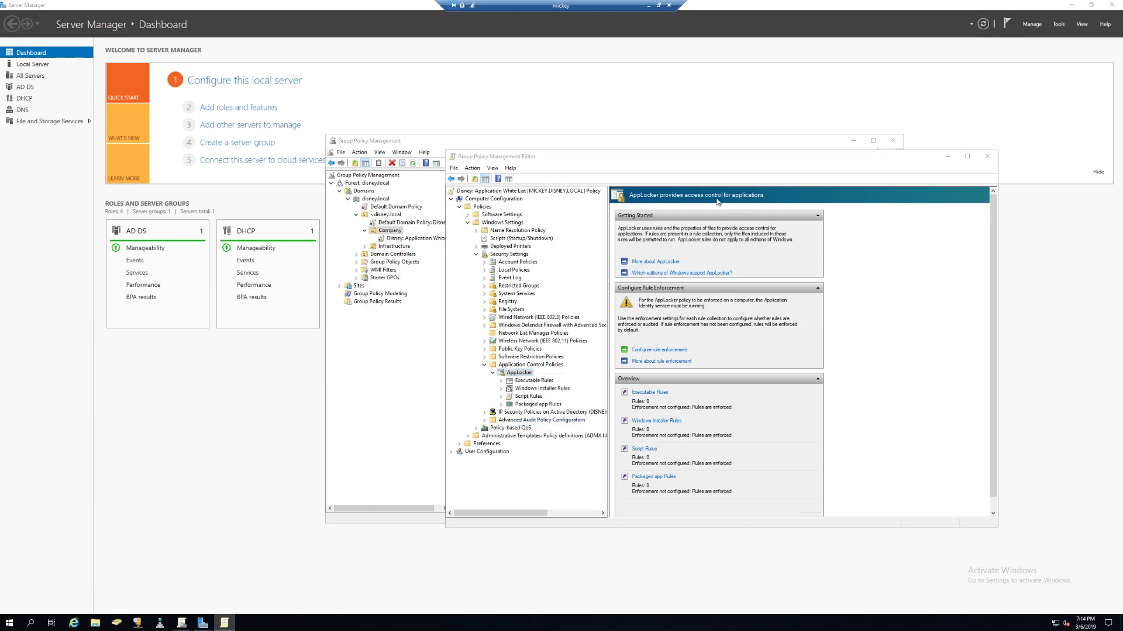
pyautogui.moveTo(656, 156); pyautogui.dragTo(620, 285)
pyautogui.moveTo(702, 209); pyautogui.dragTo(644, 253)
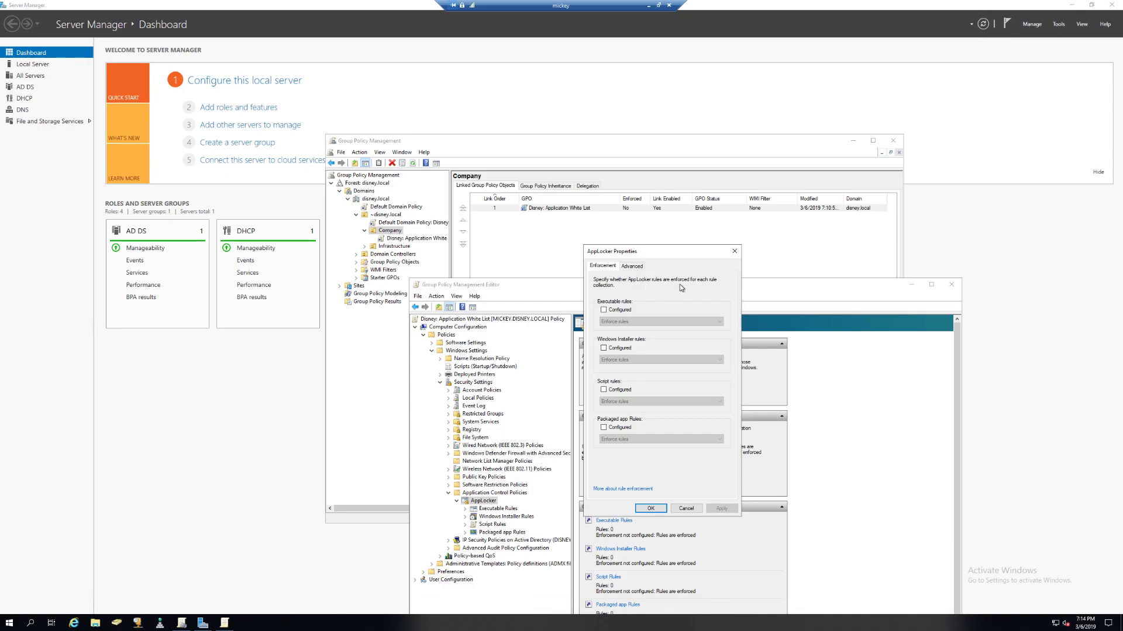
pyautogui.click(603, 311)
pyautogui.click(624, 323)
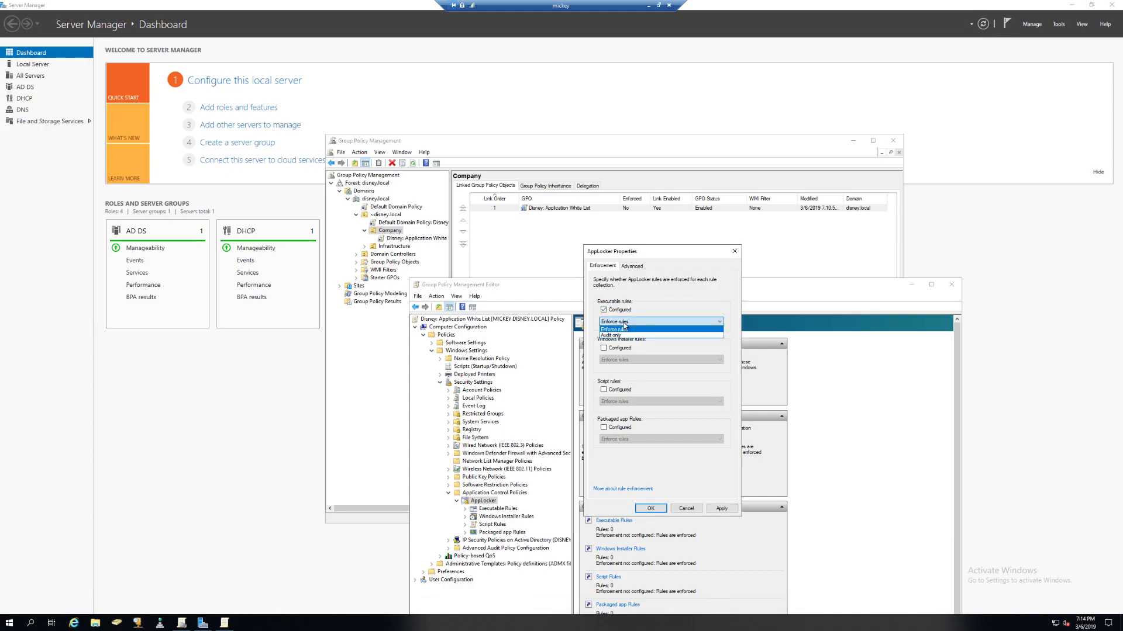
pyautogui.click(623, 329)
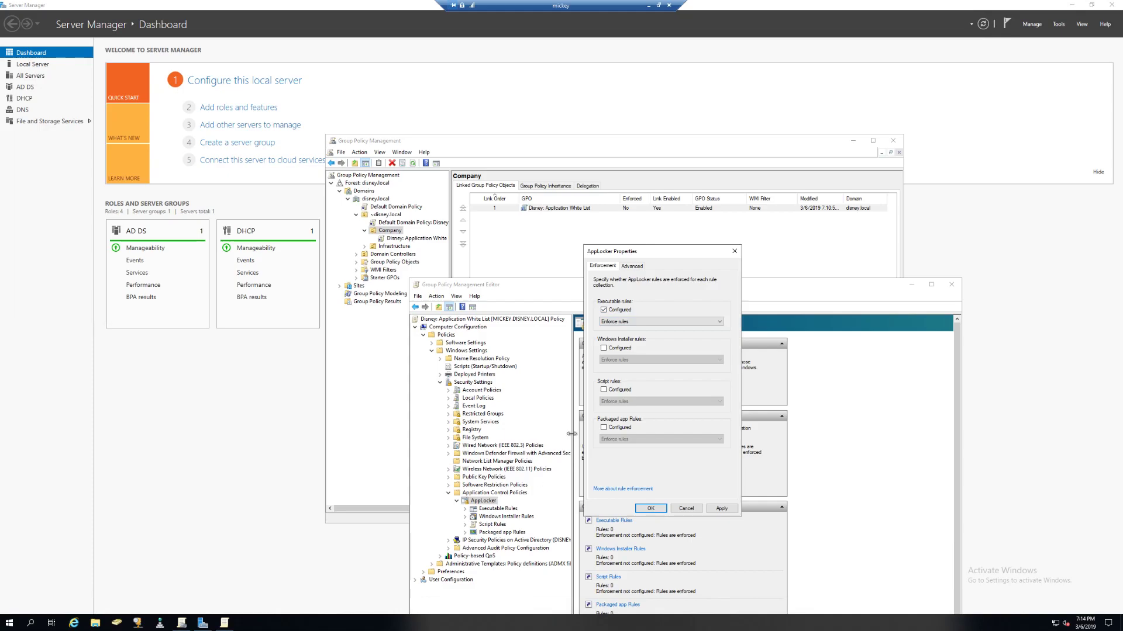
# Configure Windows Installer, script and packaged app rules as Enforce rules, check the advanced DLL rule option, and accept the AppLocker properties
pyautogui.click(612, 350)
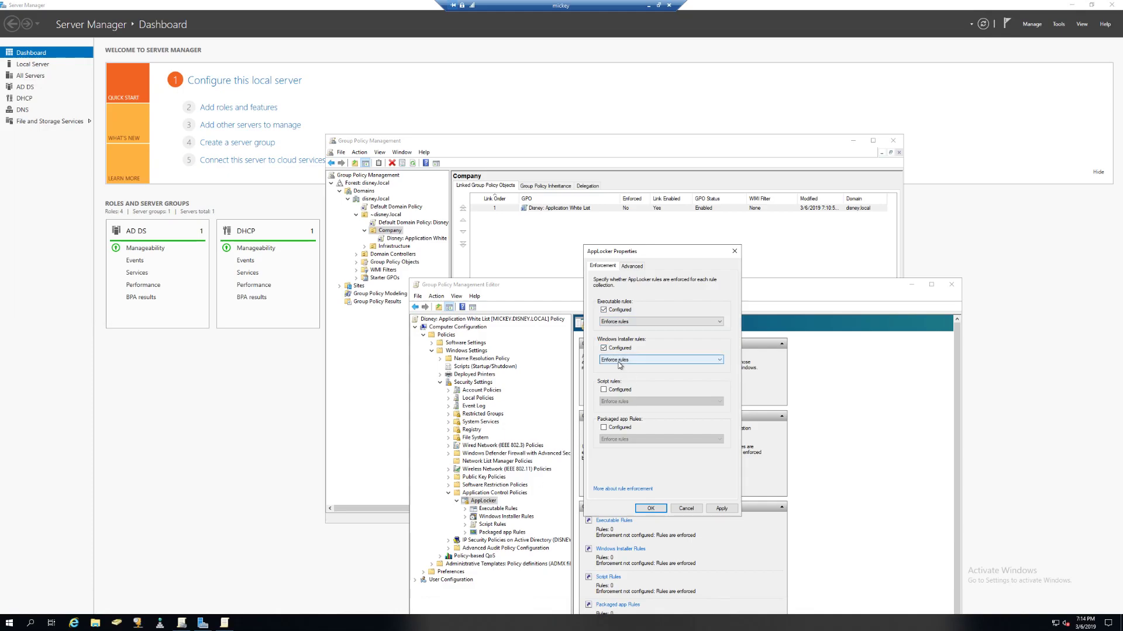
pyautogui.click(618, 360)
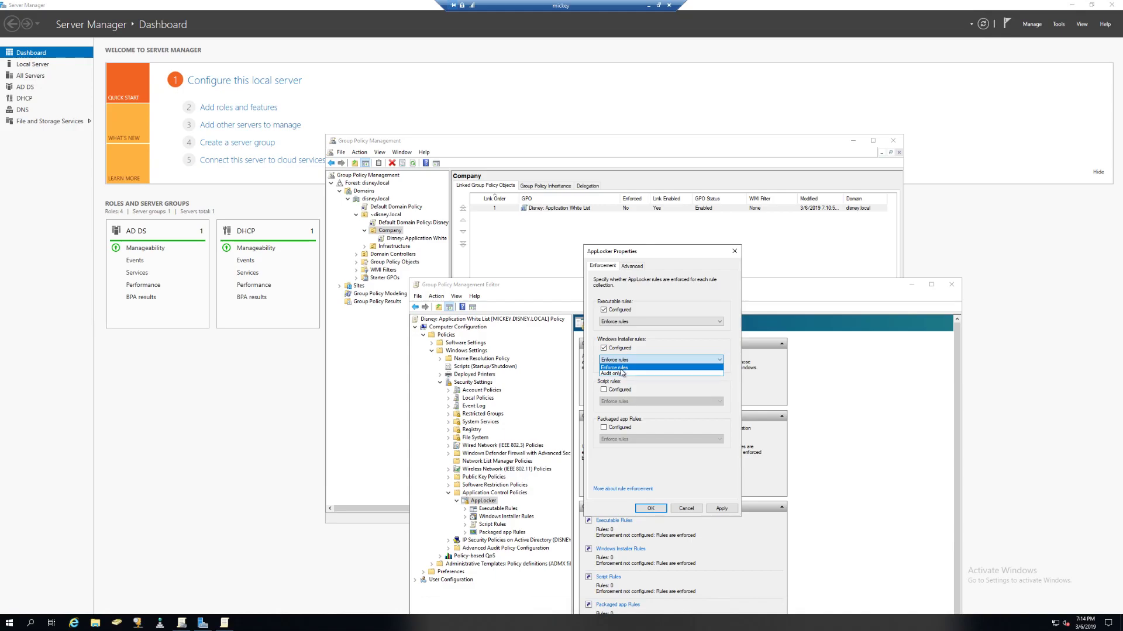
pyautogui.press('Escape')
pyautogui.click(609, 391)
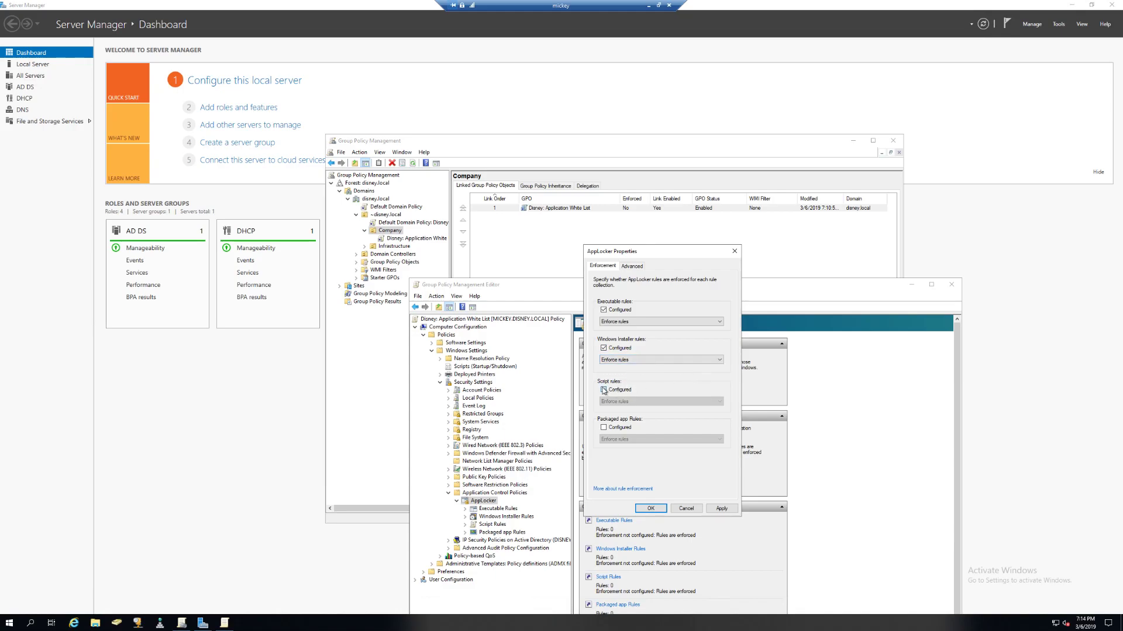
pyautogui.click(606, 429)
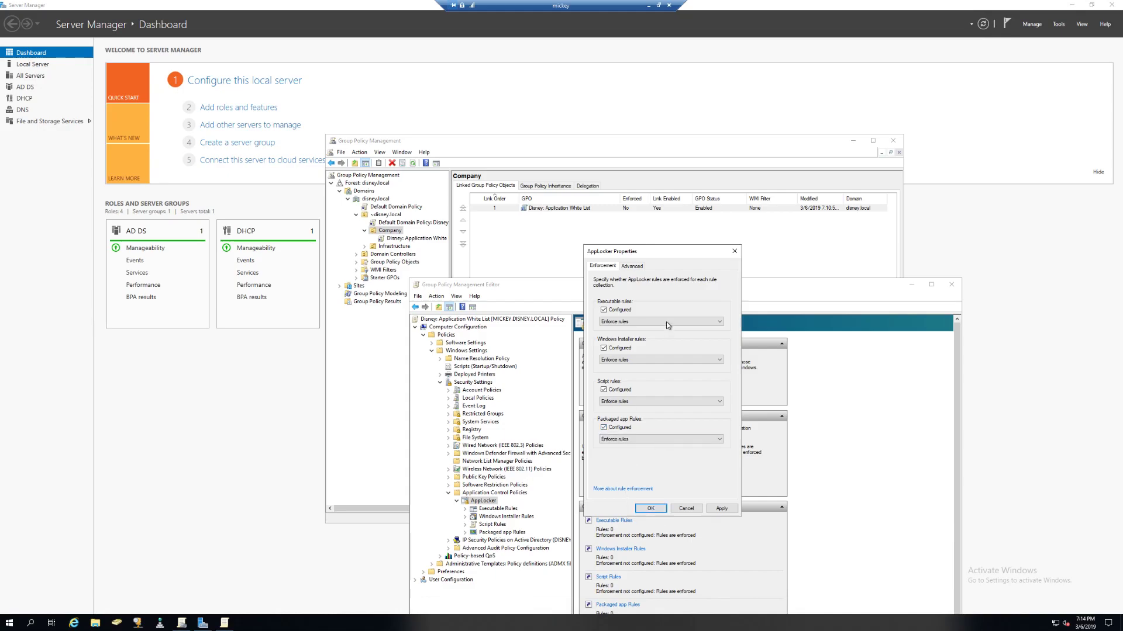
pyautogui.click(632, 266)
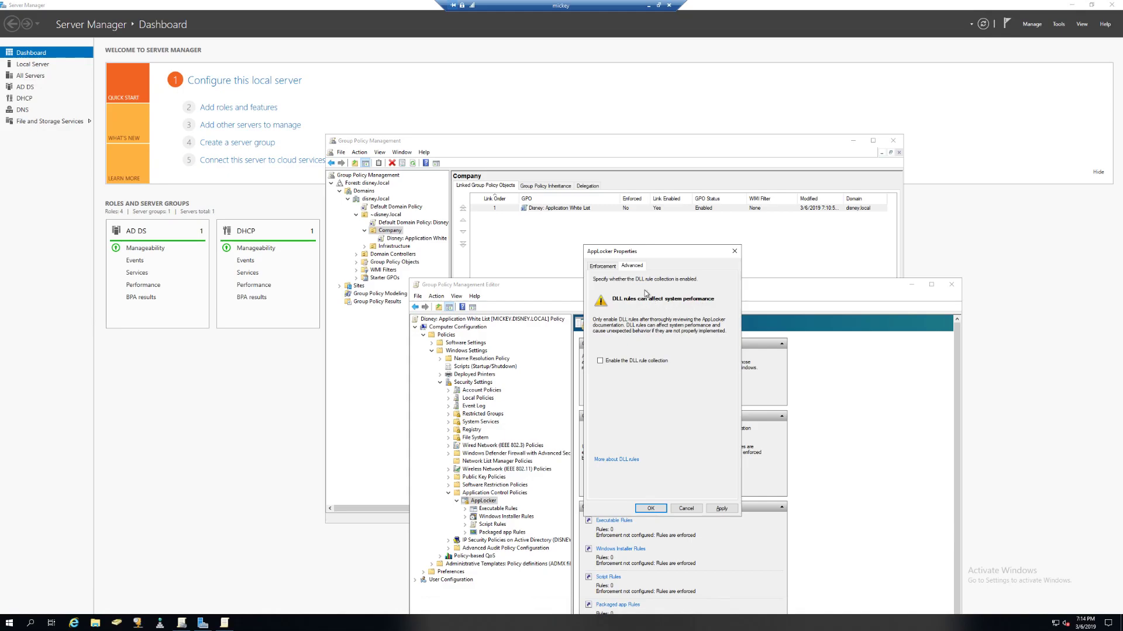
pyautogui.click(649, 509)
# Analyze C:\Program Files for automatically generated executable rules for Everyone, keeping the set name Program Files, publisher rules, file hash fallback and grouping
pyautogui.moveTo(626, 290); pyautogui.dragTo(612, 179)
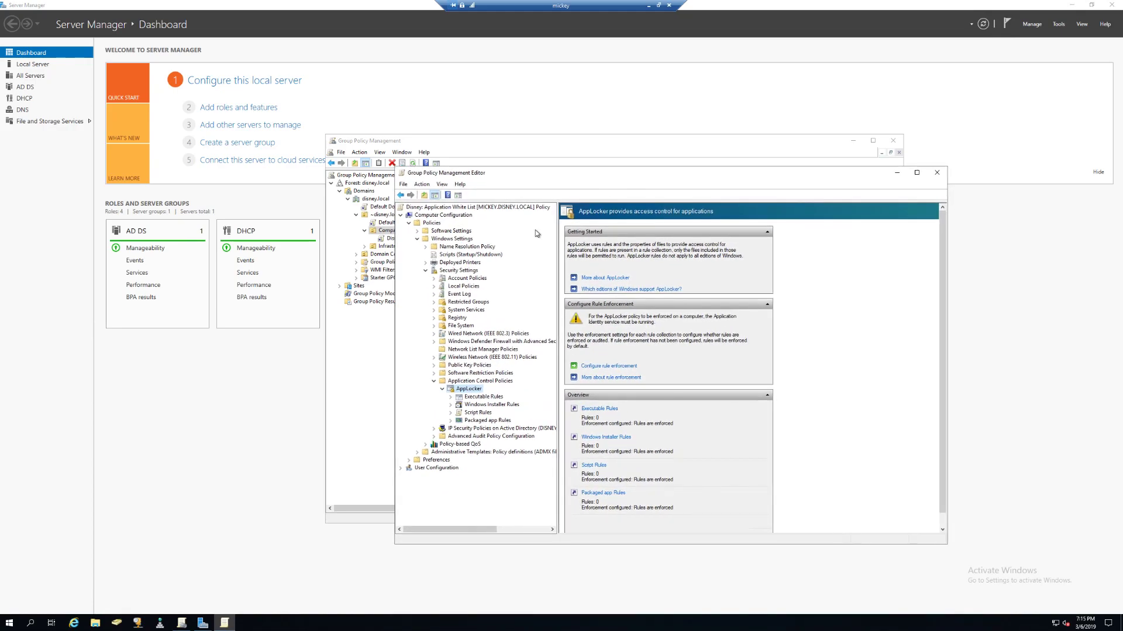
pyautogui.click(466, 398)
pyautogui.rightClick(489, 401)
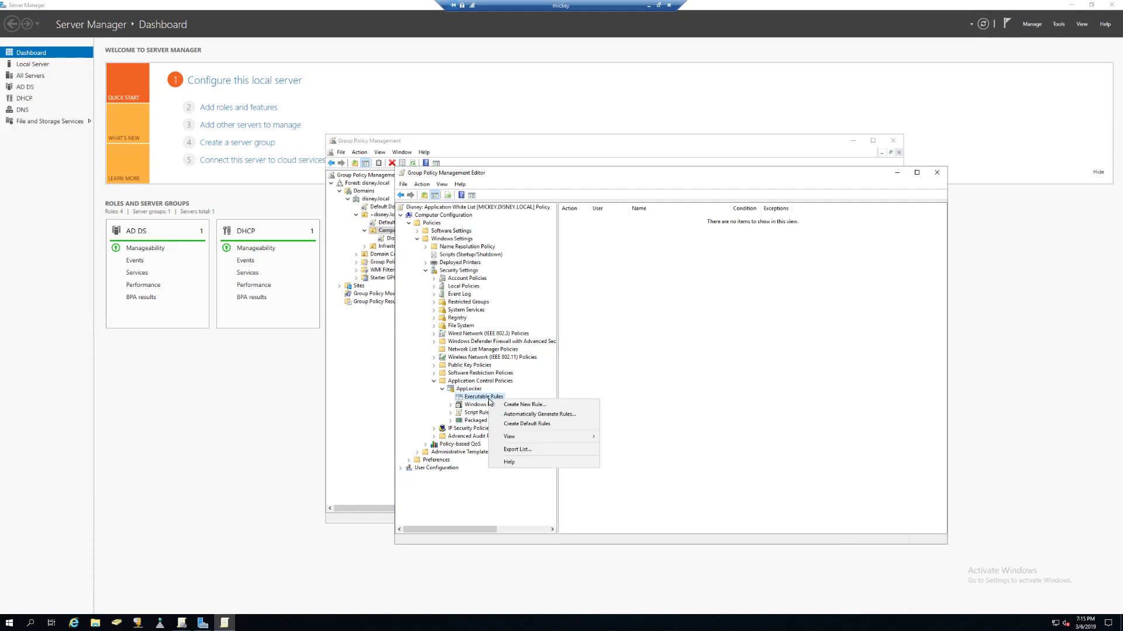
pyautogui.click(527, 415)
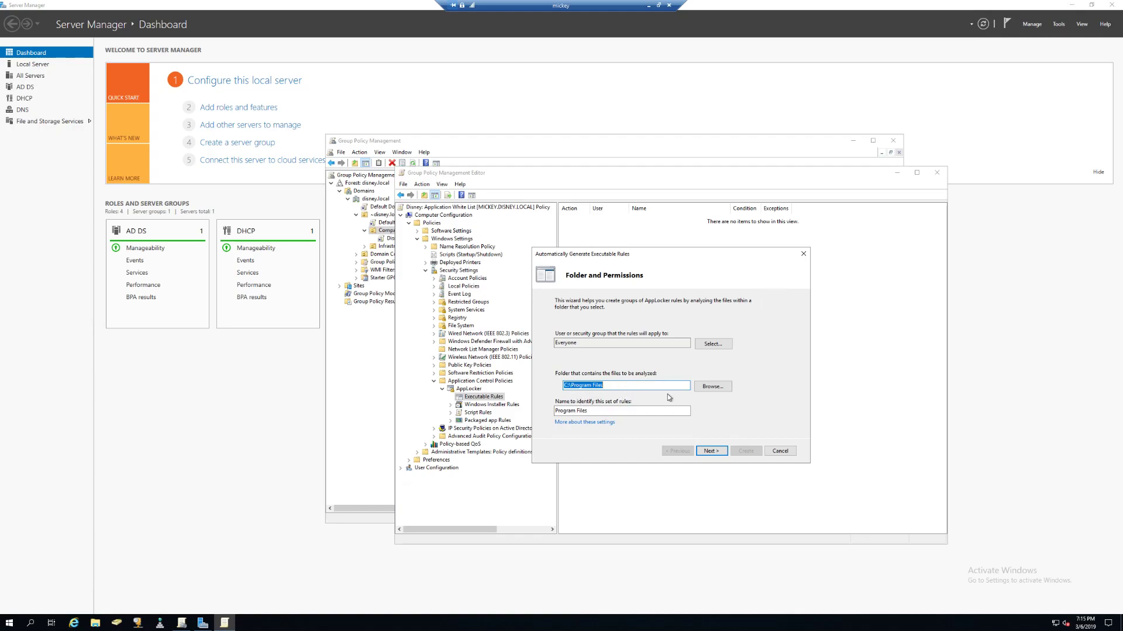
pyautogui.click(598, 410)
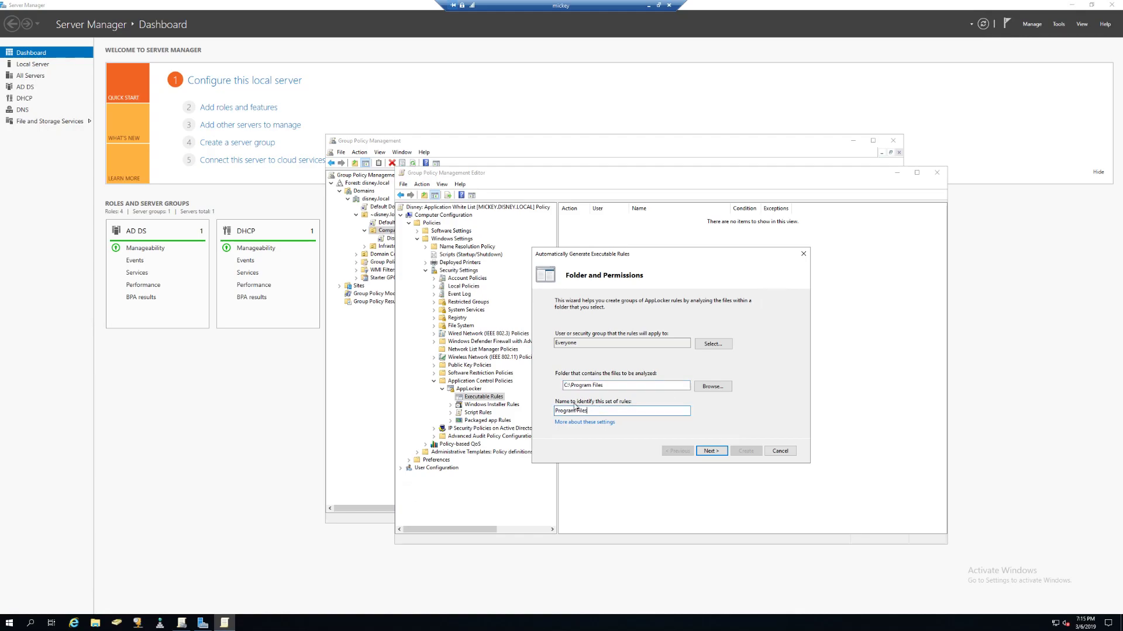
pyautogui.click(711, 451)
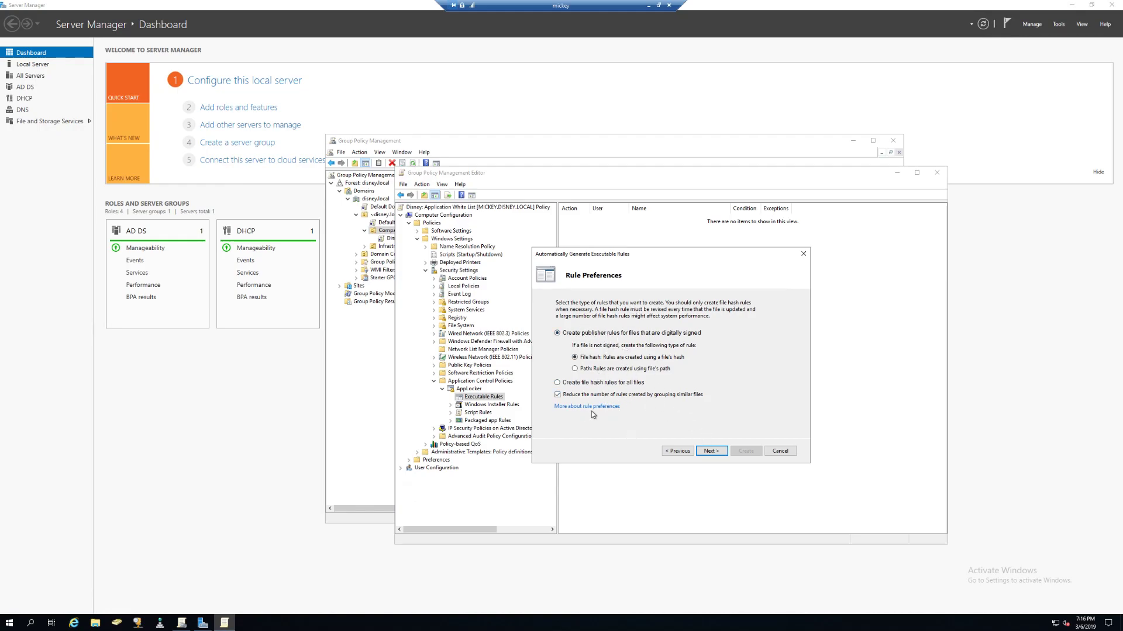
pyautogui.click(711, 452)
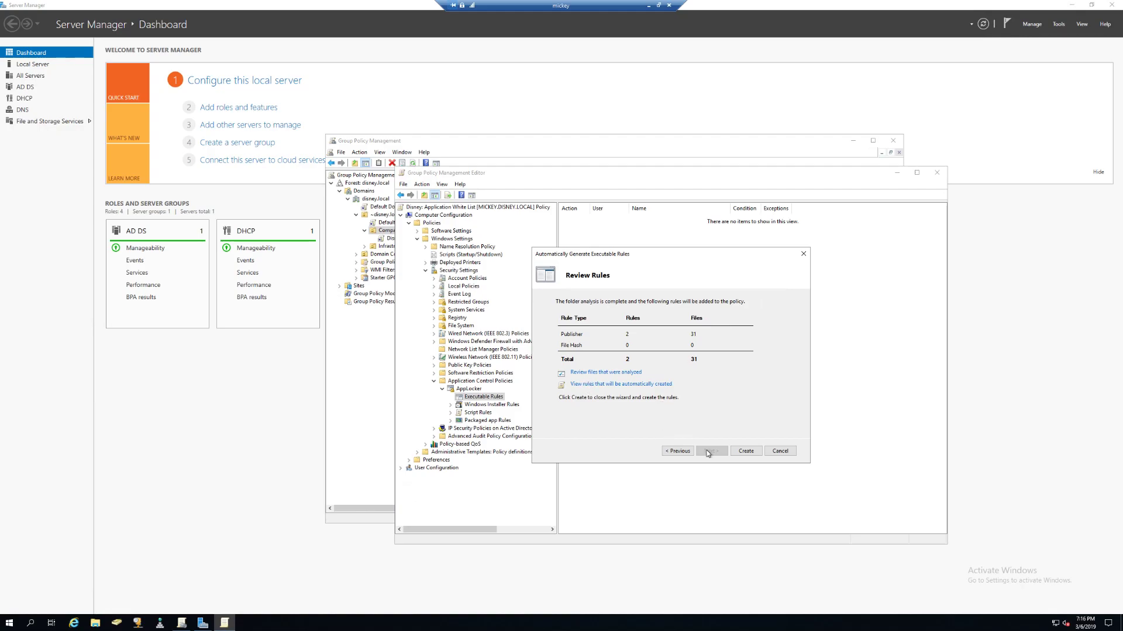
# Review the analyzed executables in an enlarged file list with a fitted file name column, and close it without changes
pyautogui.click(585, 377)
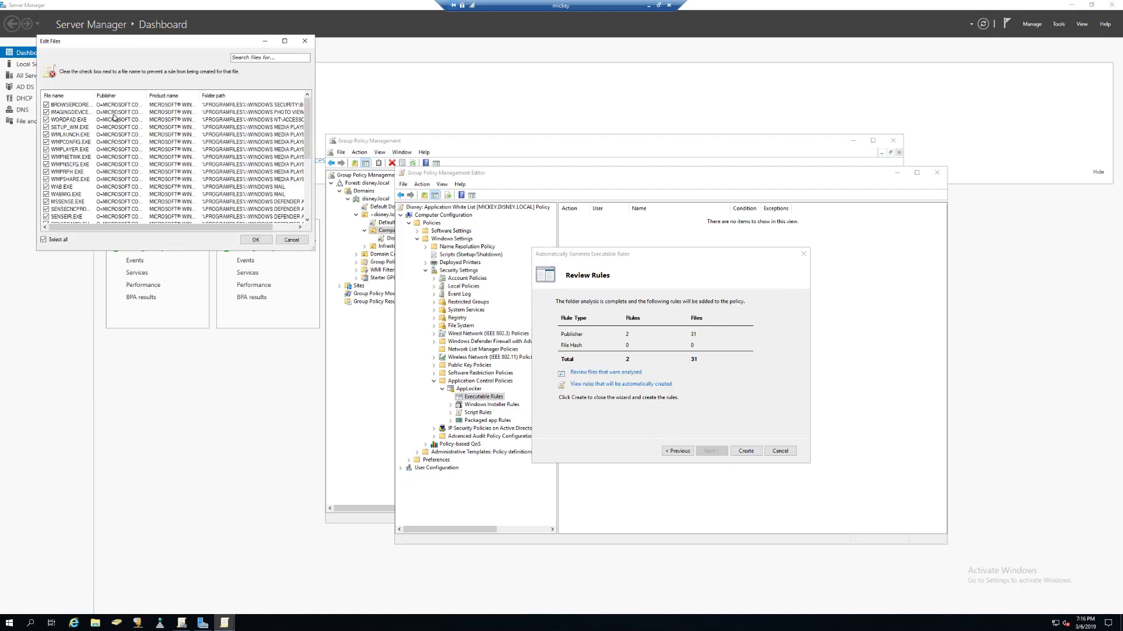
pyautogui.moveTo(314, 250); pyautogui.dragTo(538, 466)
pyautogui.doubleClick(94, 95)
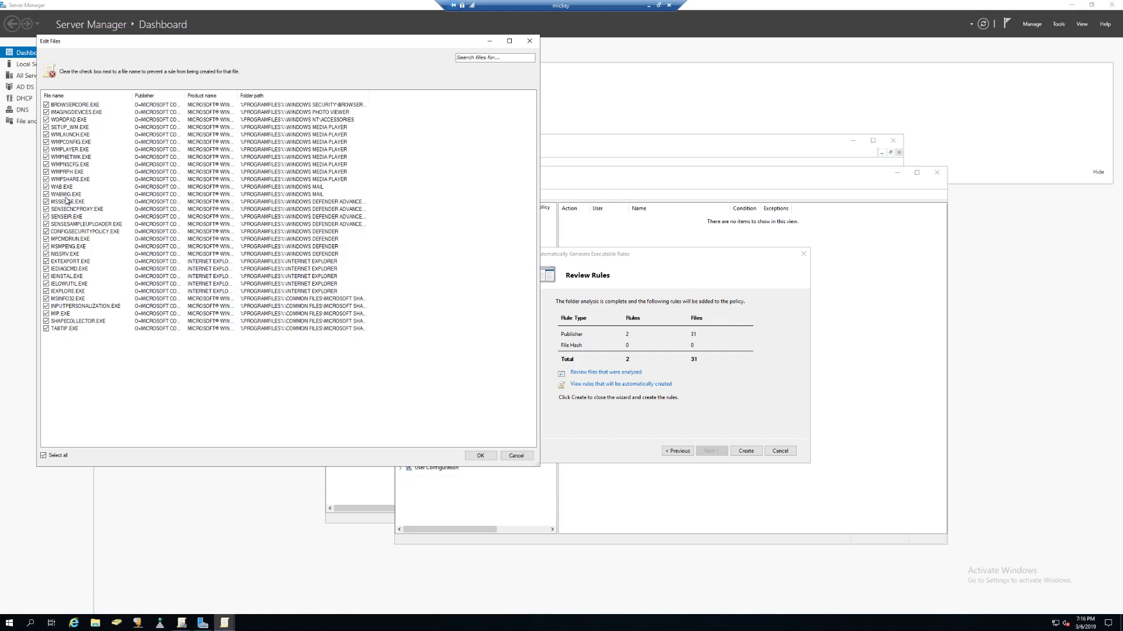
pyautogui.click(517, 456)
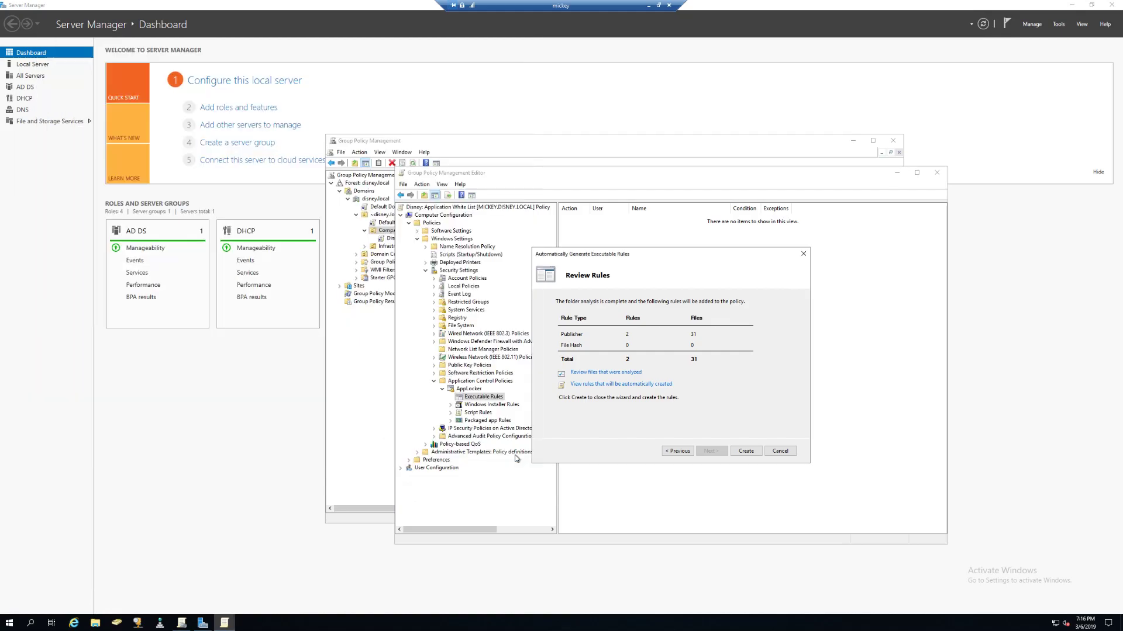
# Create the generated executable rules together with the default rules, and widen the Name column of the rule list
pyautogui.click(746, 451)
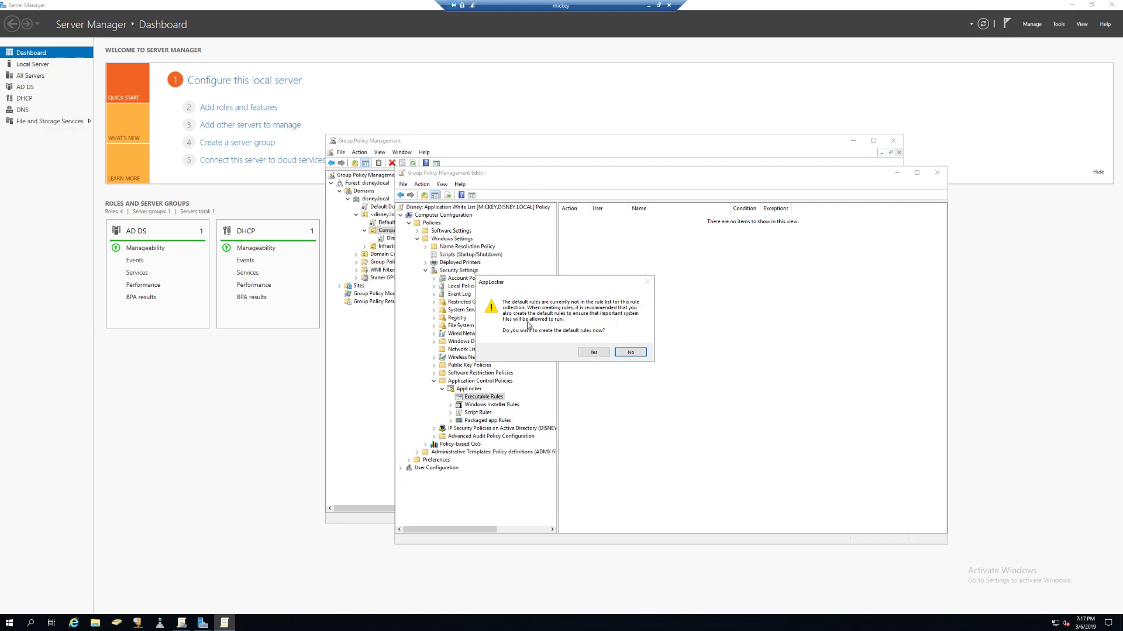
pyautogui.click(594, 353)
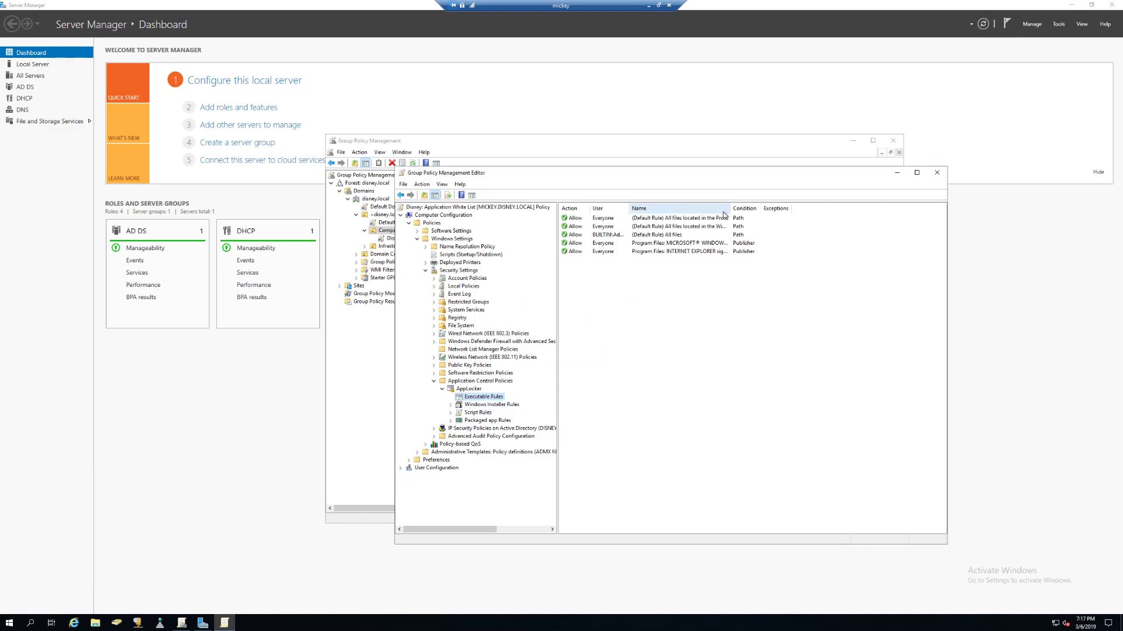
pyautogui.moveTo(732, 207); pyautogui.dragTo(796, 208)
# Examine the default Program Files and Windows folder path rules and the generated Program Files publisher rules
pyautogui.click(700, 217)
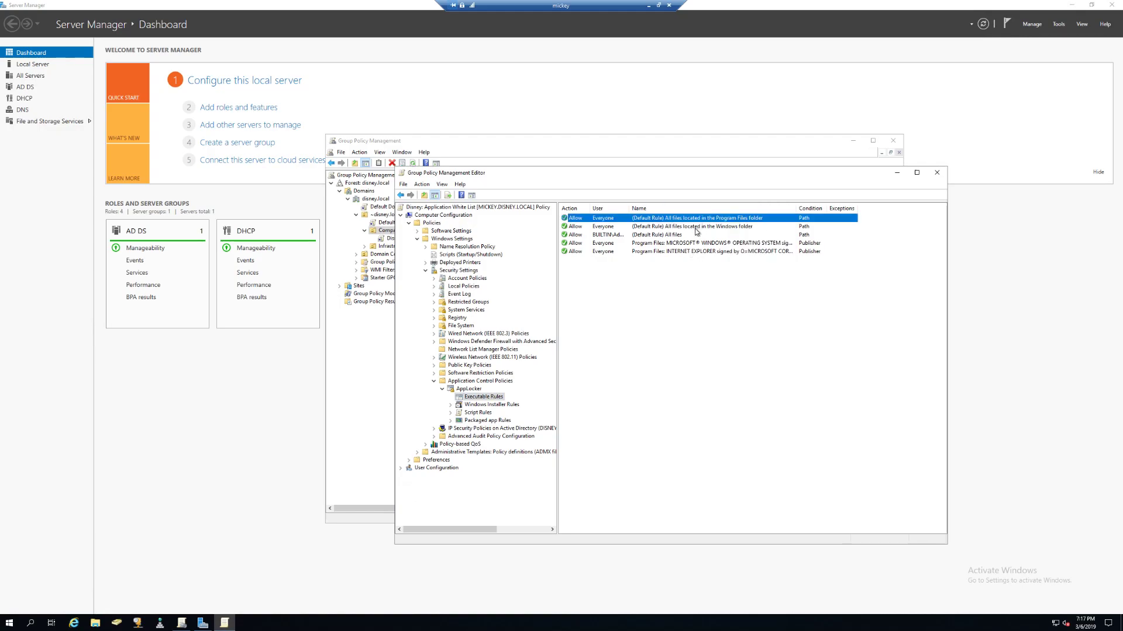
pyautogui.click(716, 228)
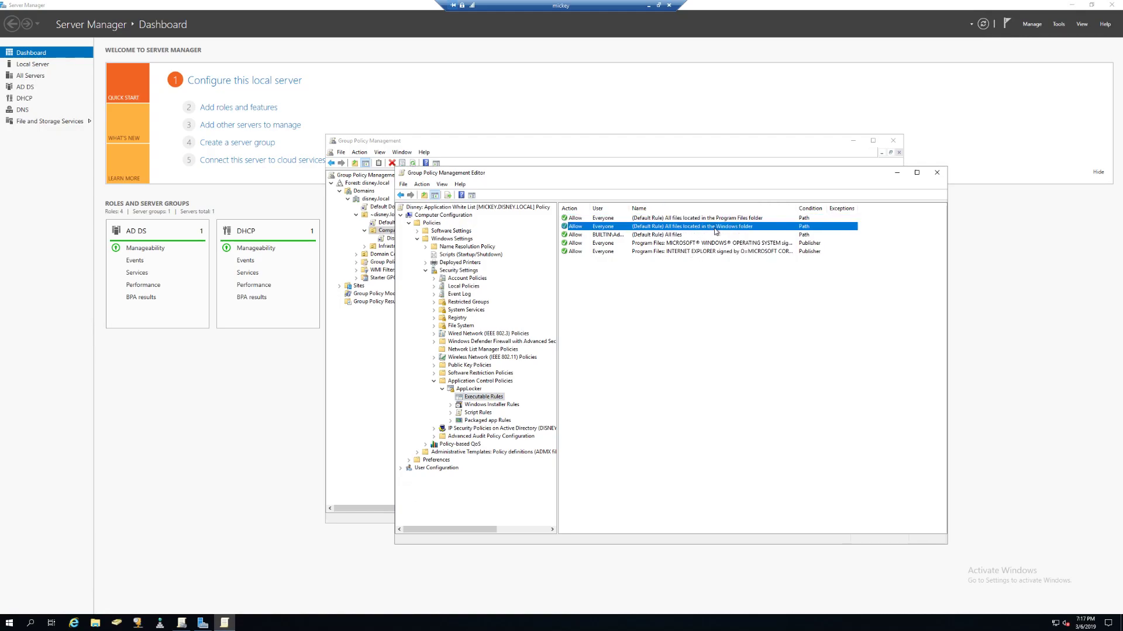
pyautogui.click(749, 220)
pyautogui.click(680, 243)
pyautogui.click(680, 252)
pyautogui.click(680, 243)
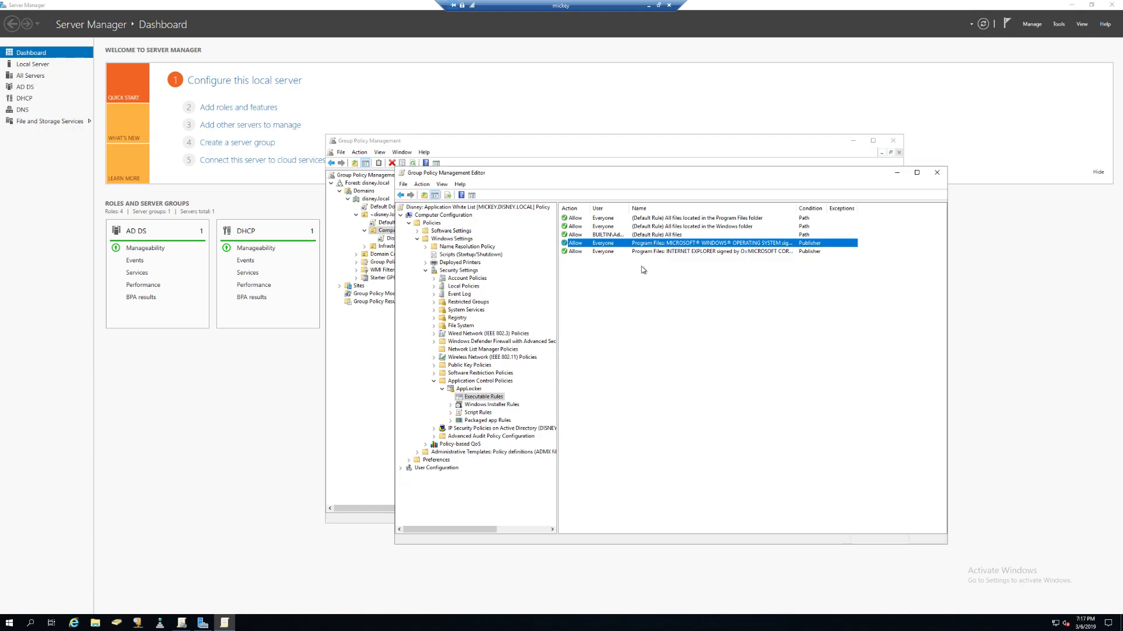
# Check the Windows Installer, Script and Packaged app rule collections for existing rules
pyautogui.click(488, 405)
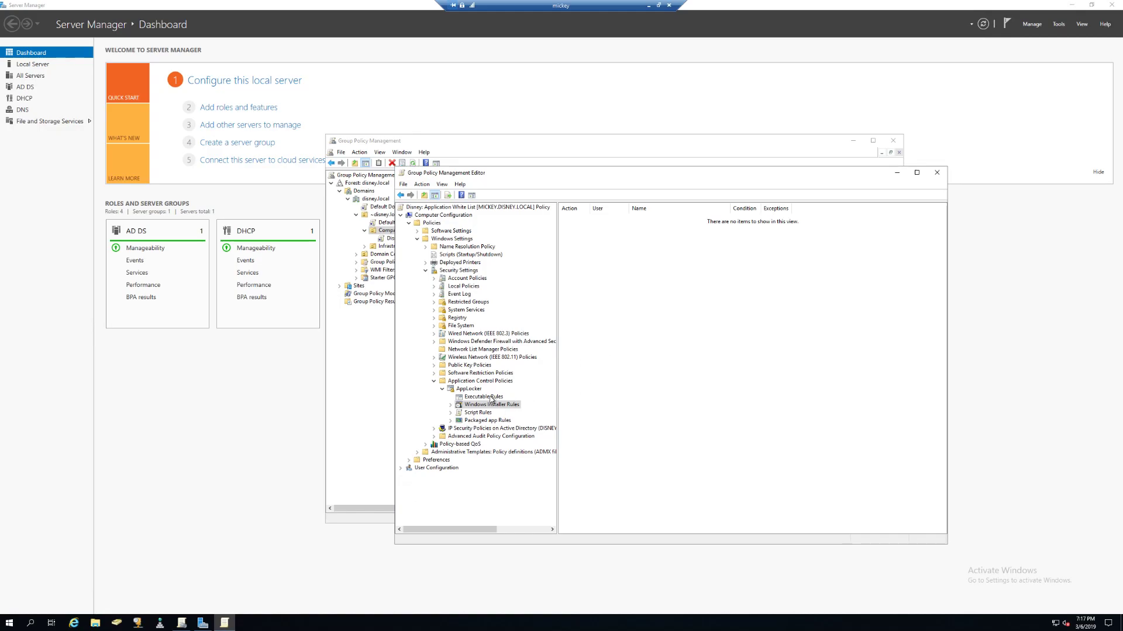
pyautogui.click(478, 413)
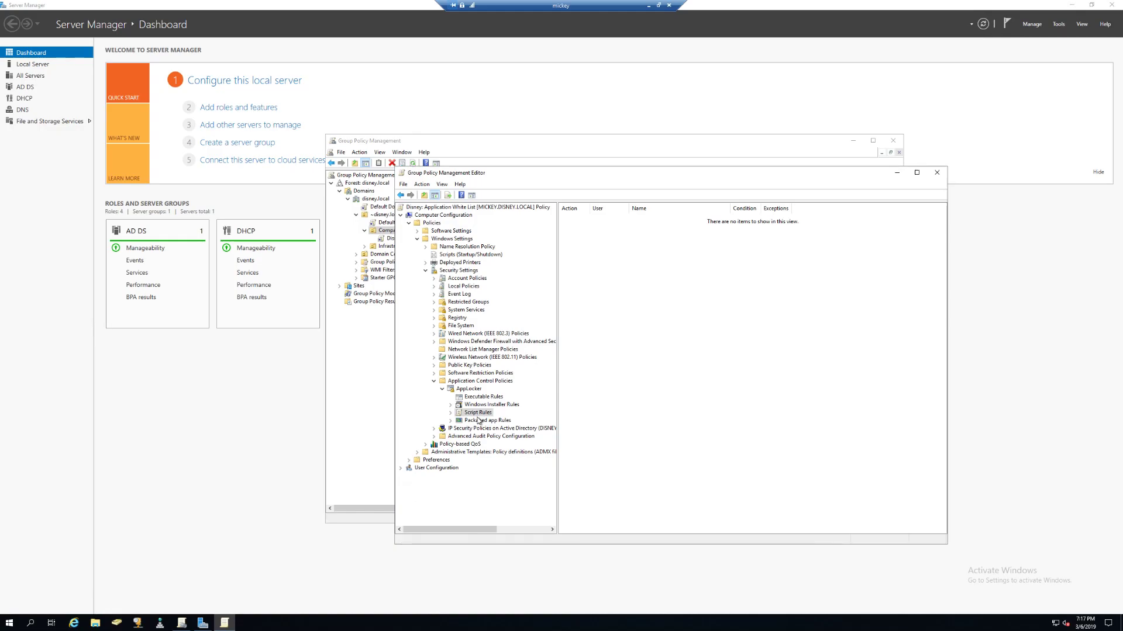
pyautogui.click(481, 406)
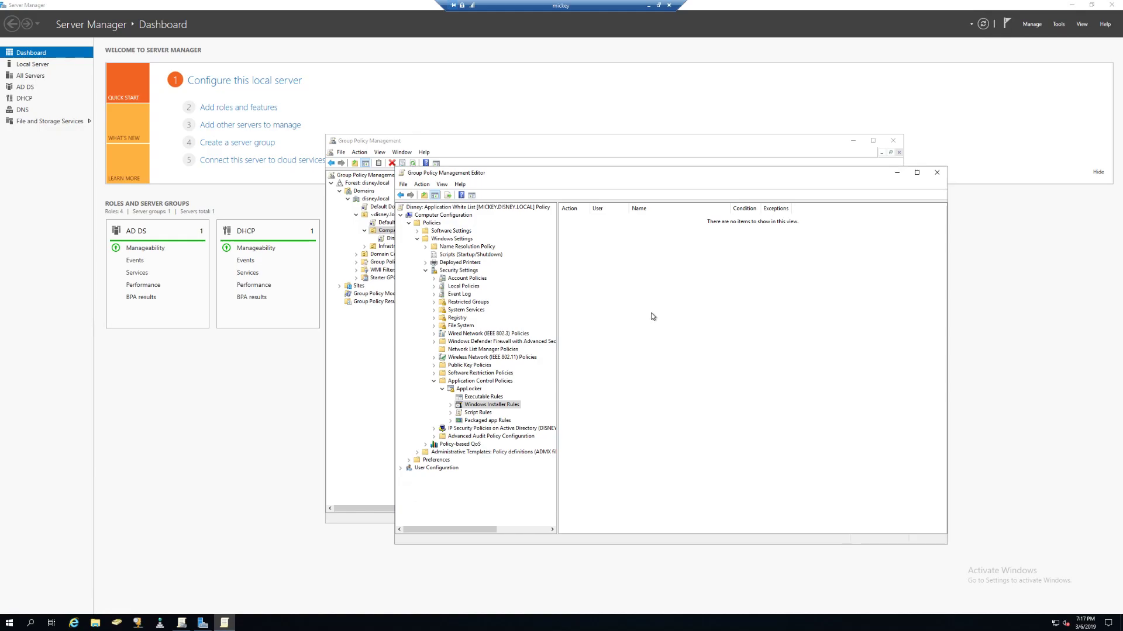
pyautogui.click(478, 421)
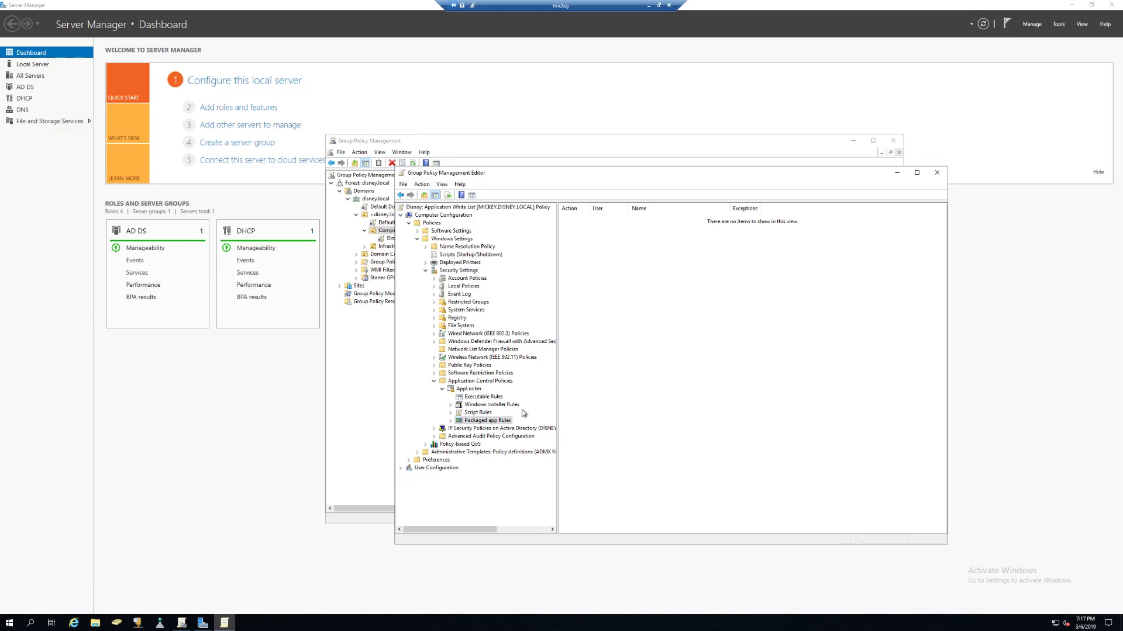
# Start a new executable rule allowing Everyone with a Publisher condition, and examine the reference file and publisher settings
pyautogui.click(474, 397)
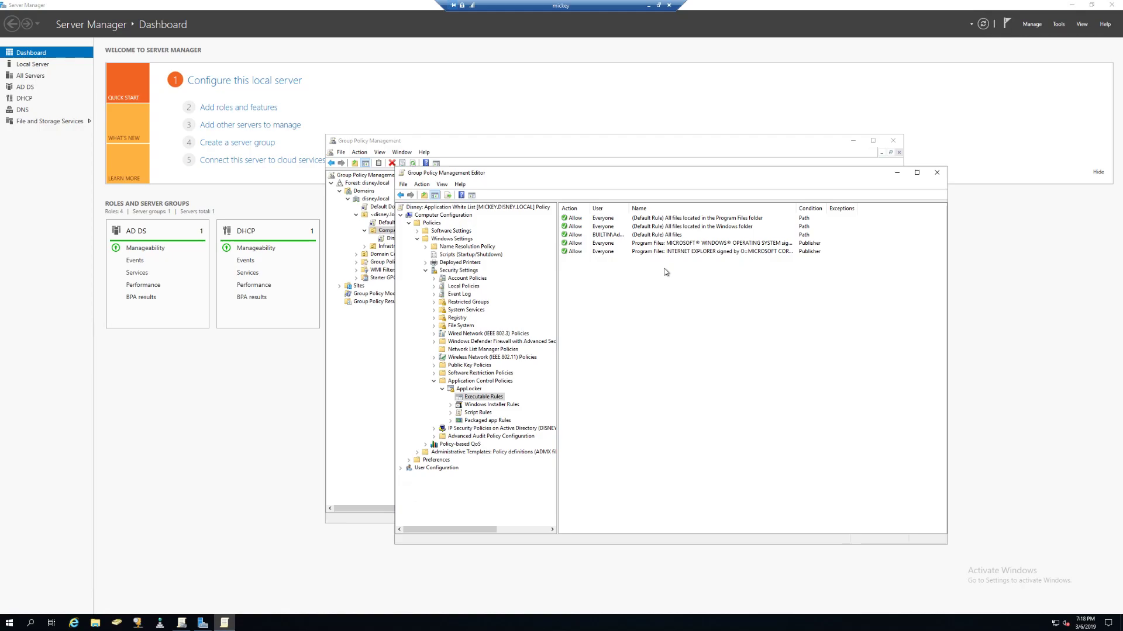
pyautogui.rightClick(598, 273)
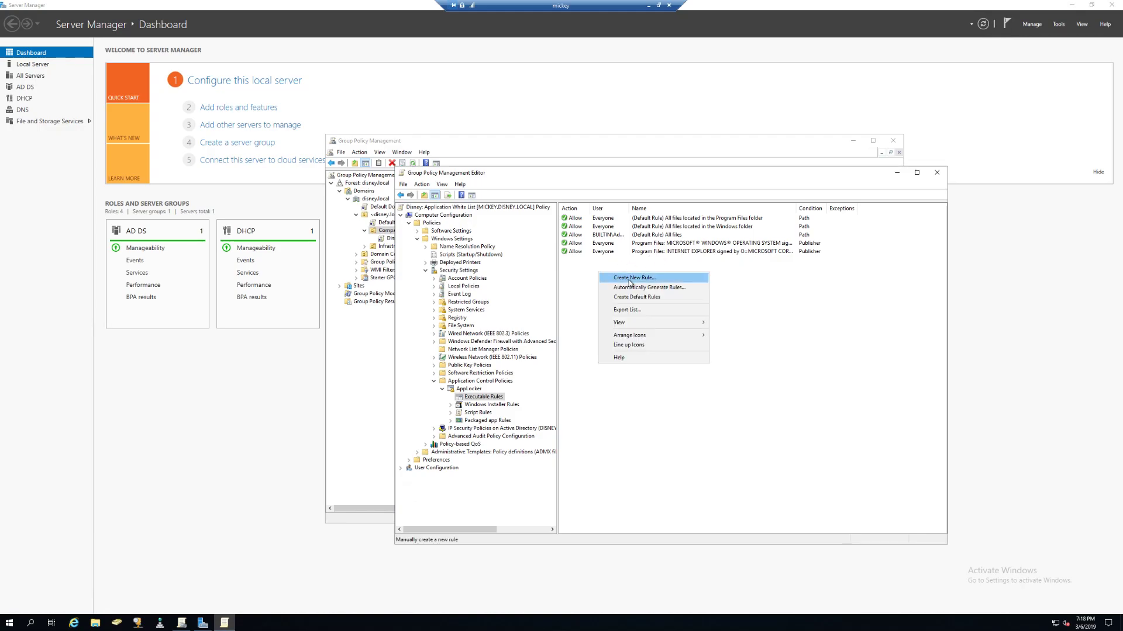
pyautogui.click(629, 280)
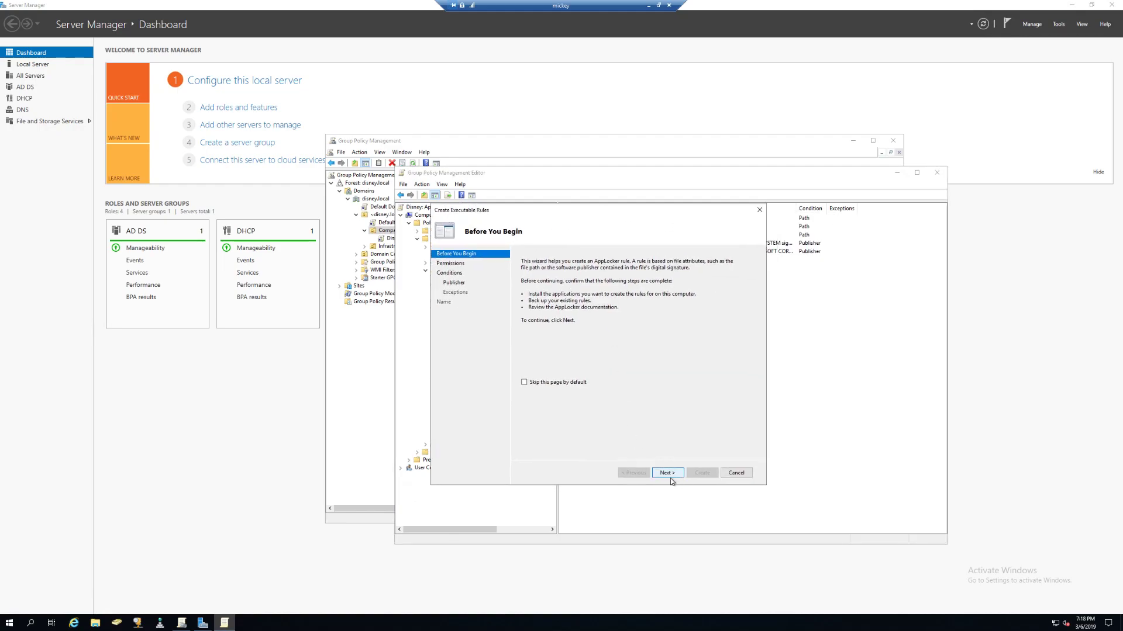
pyautogui.click(667, 473)
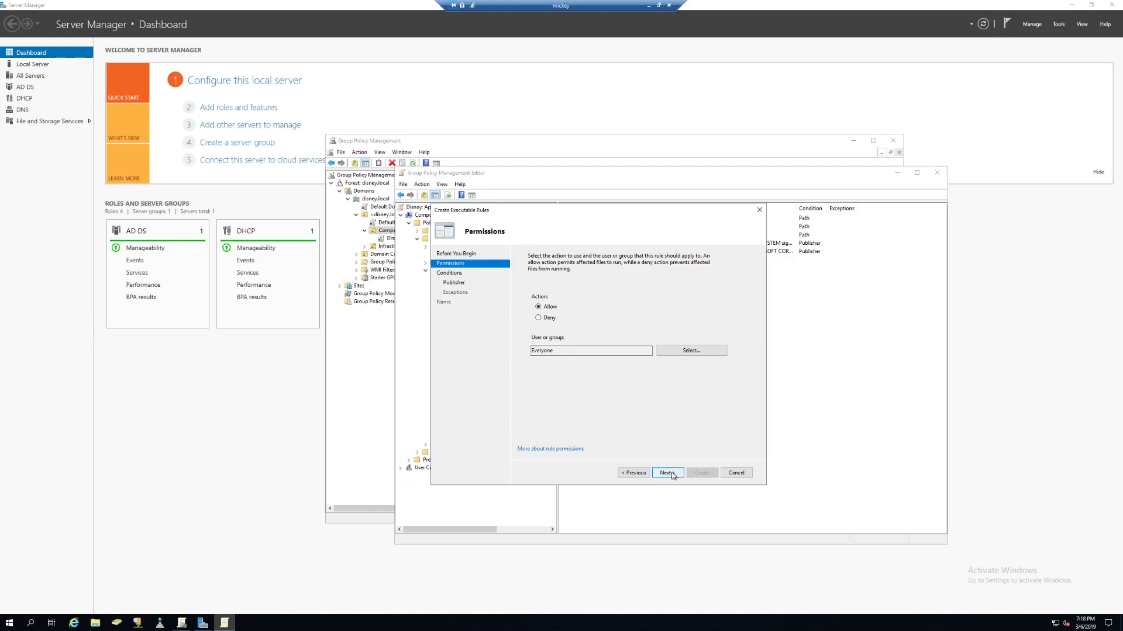
pyautogui.click(667, 473)
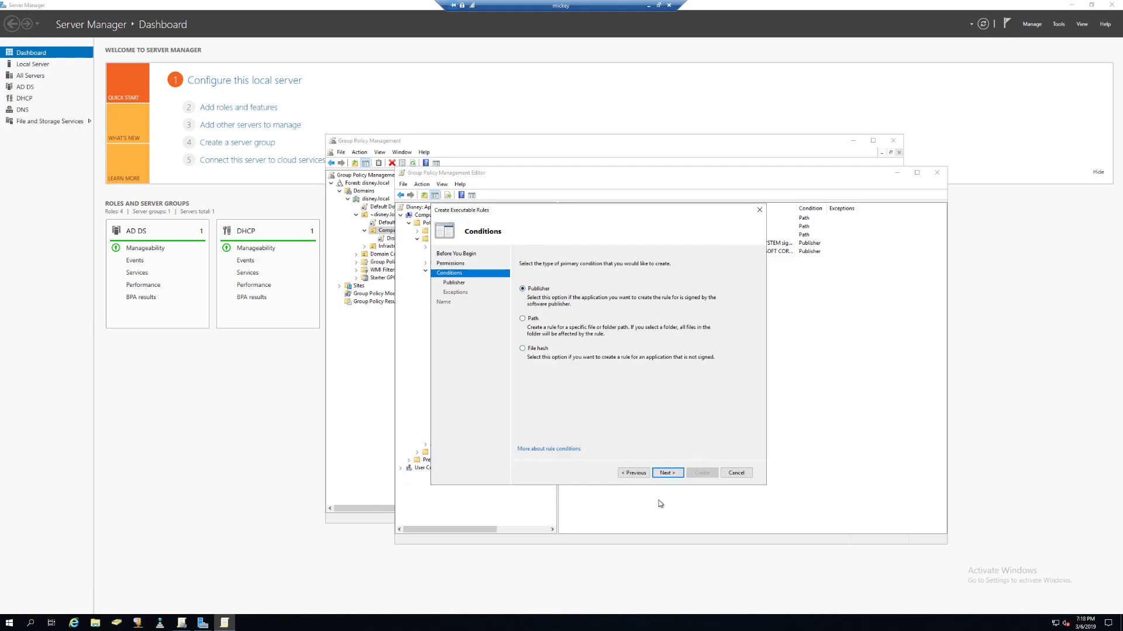
pyautogui.click(668, 472)
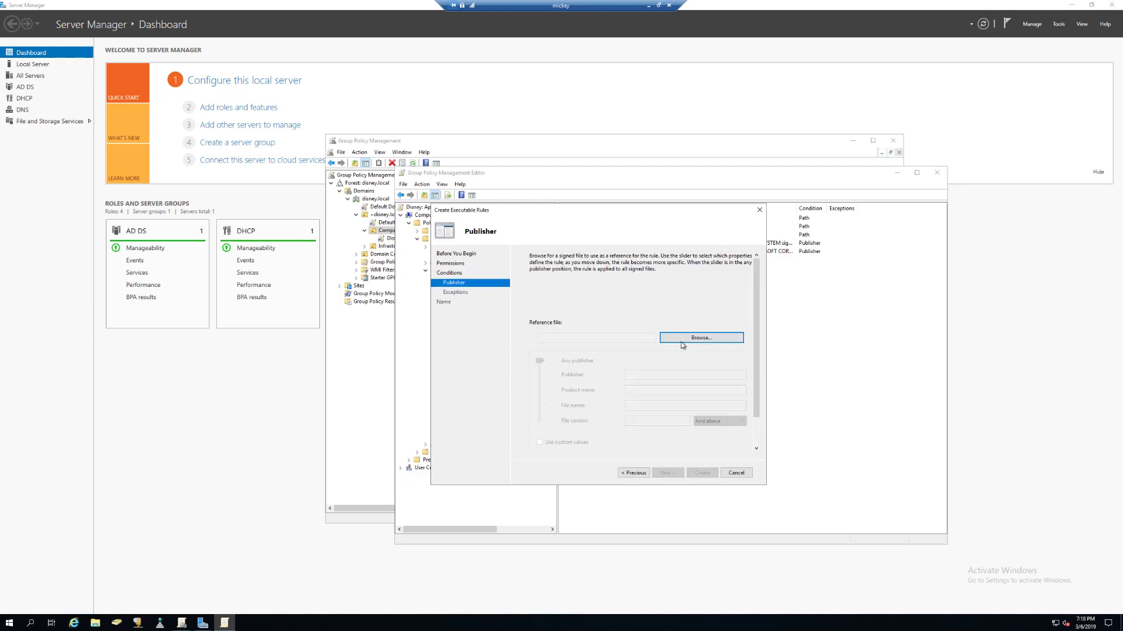
pyautogui.scroll(-1, 643, 336)
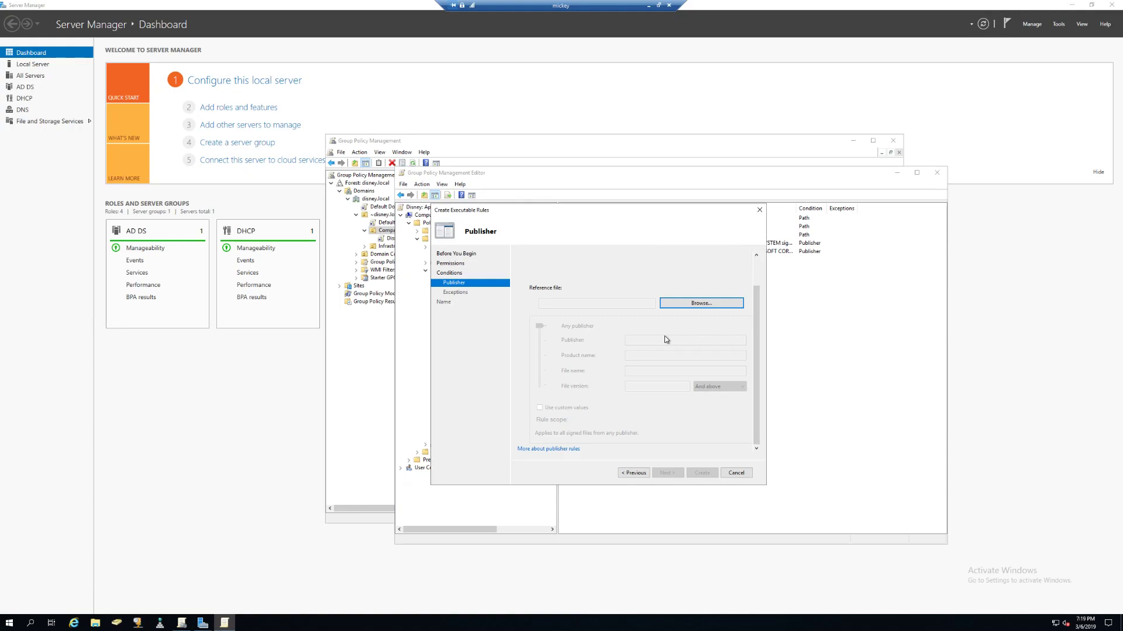
# Compare the Path and File hash conditions, examine the file hash selection page, and cancel the new rule
pyautogui.click(633, 475)
pyautogui.click(530, 321)
pyautogui.click(528, 349)
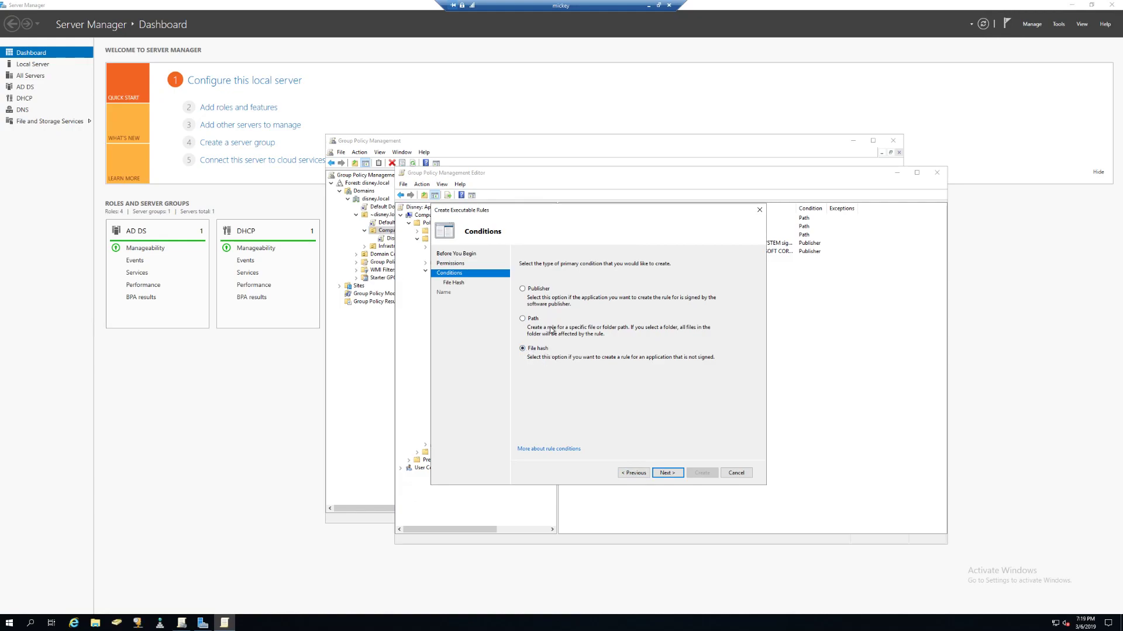
pyautogui.click(534, 321)
pyautogui.click(522, 348)
pyautogui.click(667, 474)
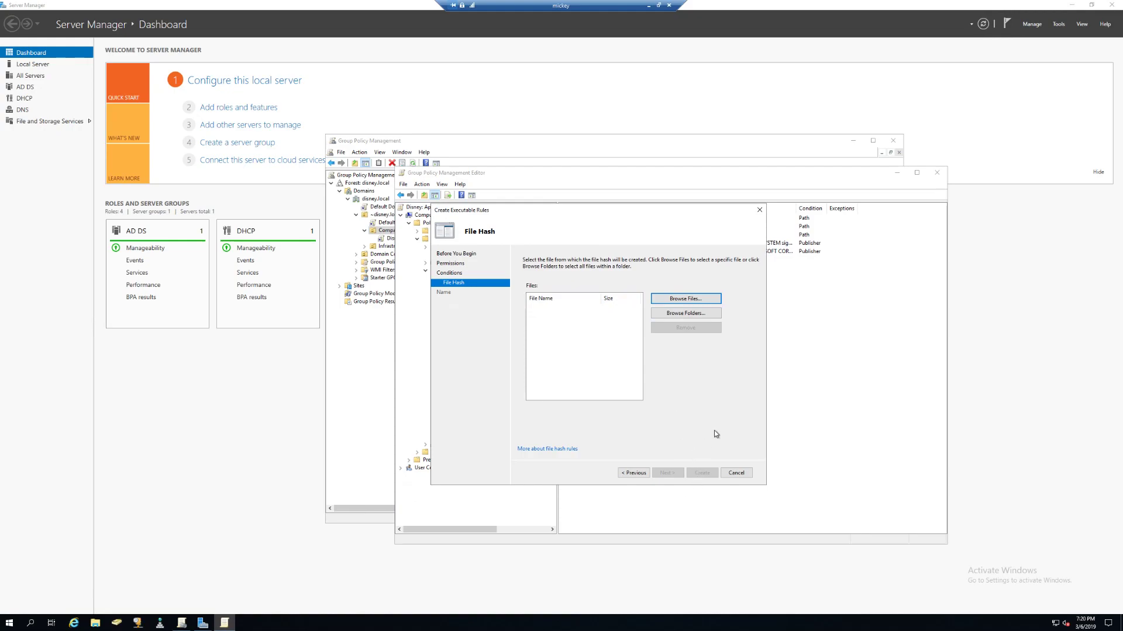
pyautogui.click(737, 474)
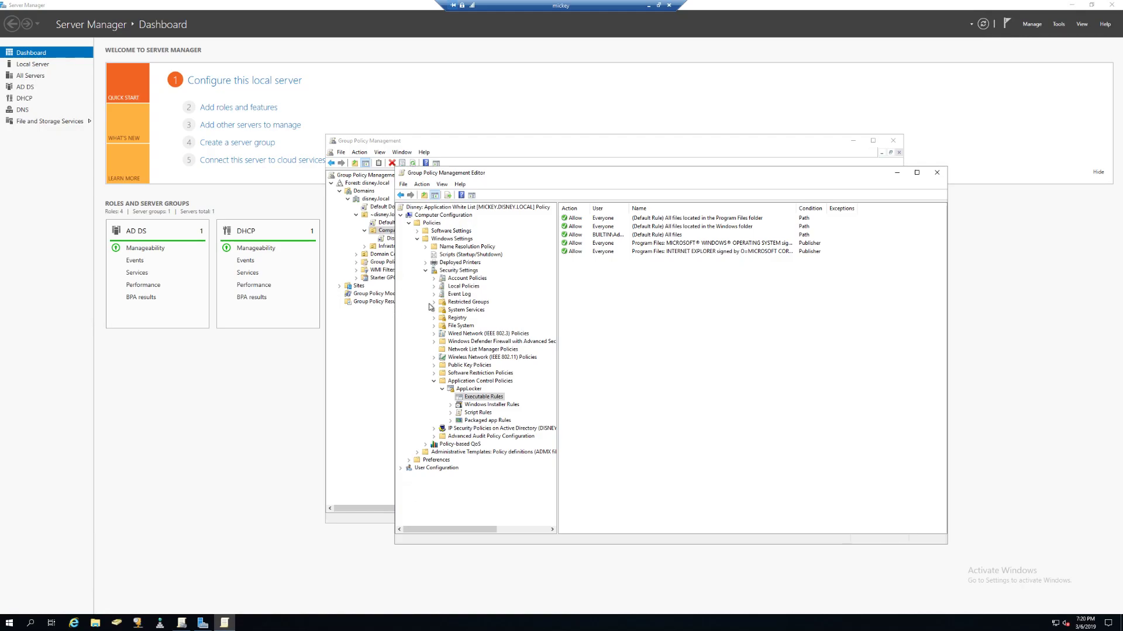
pyautogui.moveTo(640, 174); pyautogui.dragTo(536, 172)
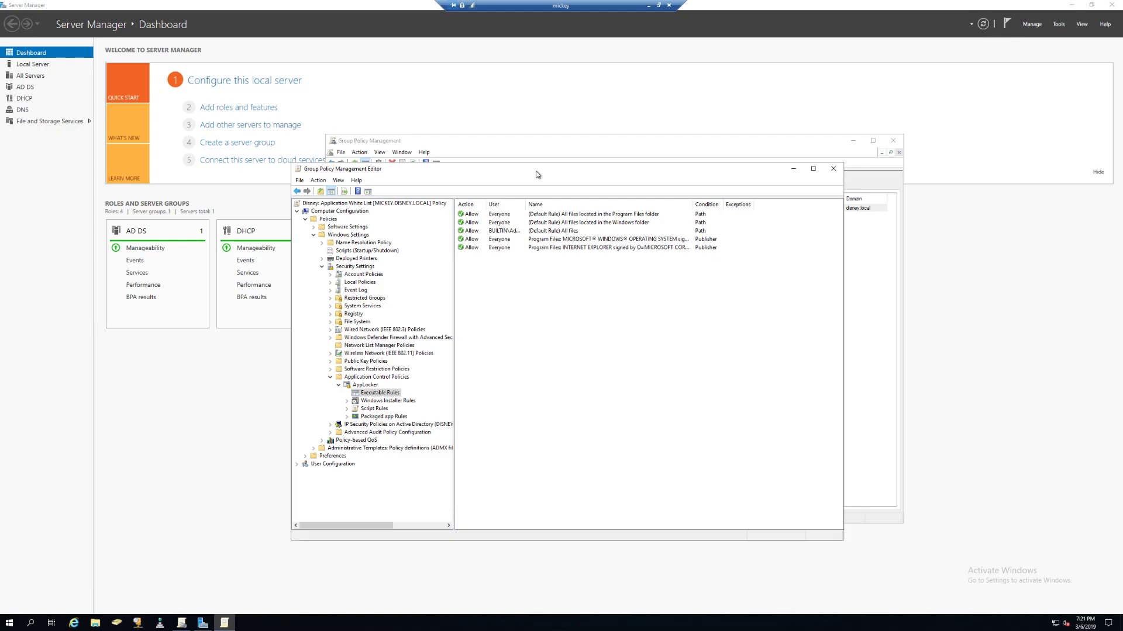
pyautogui.moveTo(537, 174); pyautogui.dragTo(456, 146)
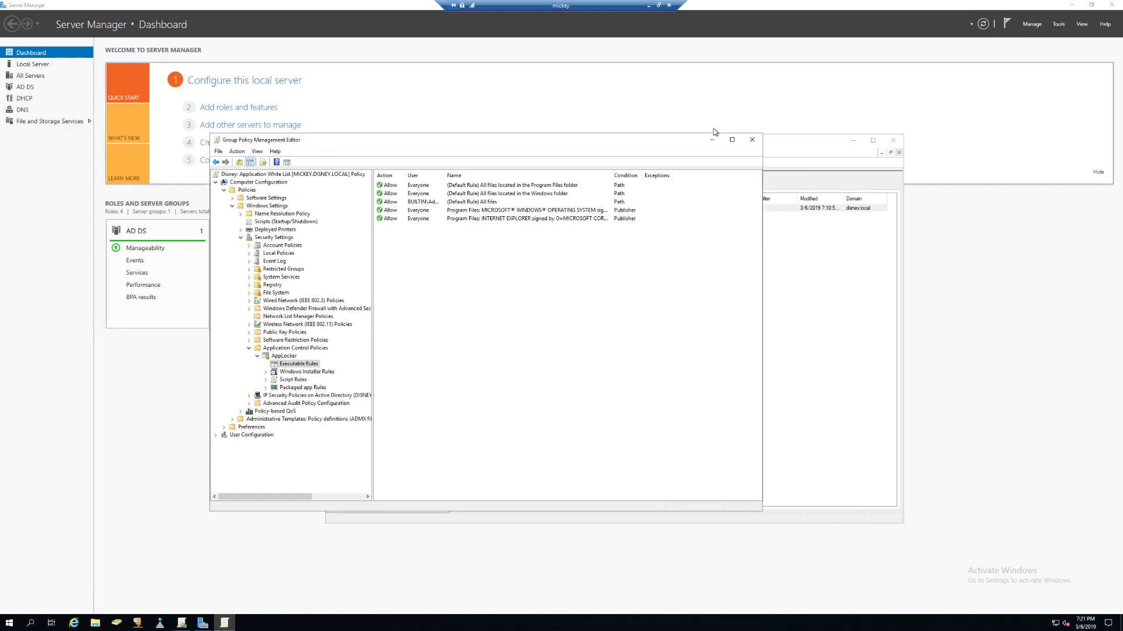
pyautogui.moveTo(620, 141); pyautogui.dragTo(599, 115)
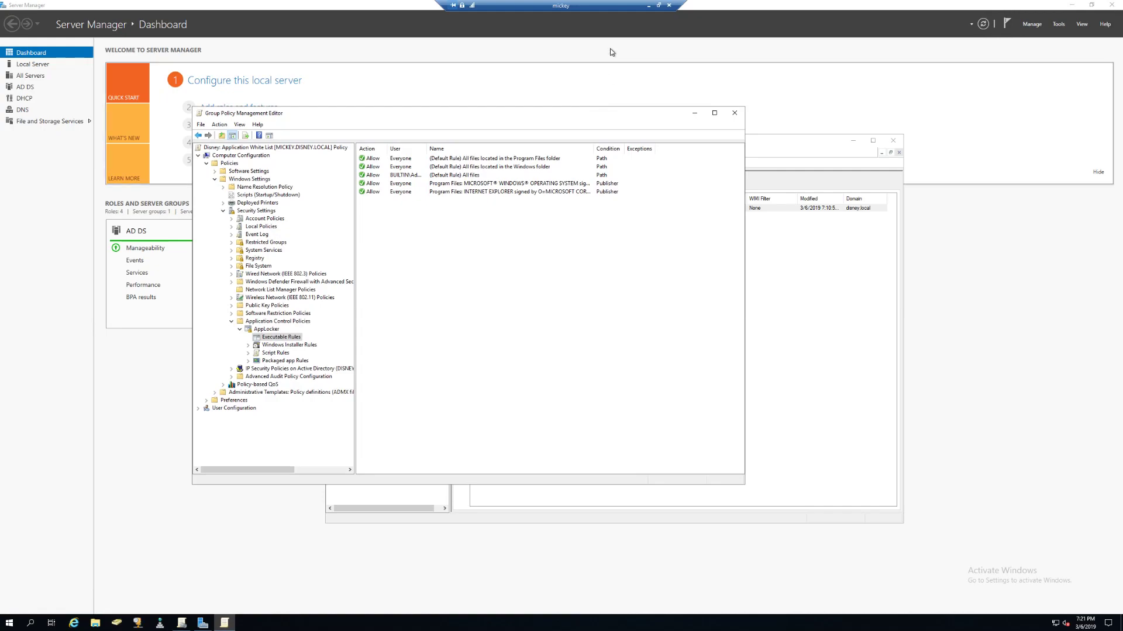
pyautogui.click(649, 5)
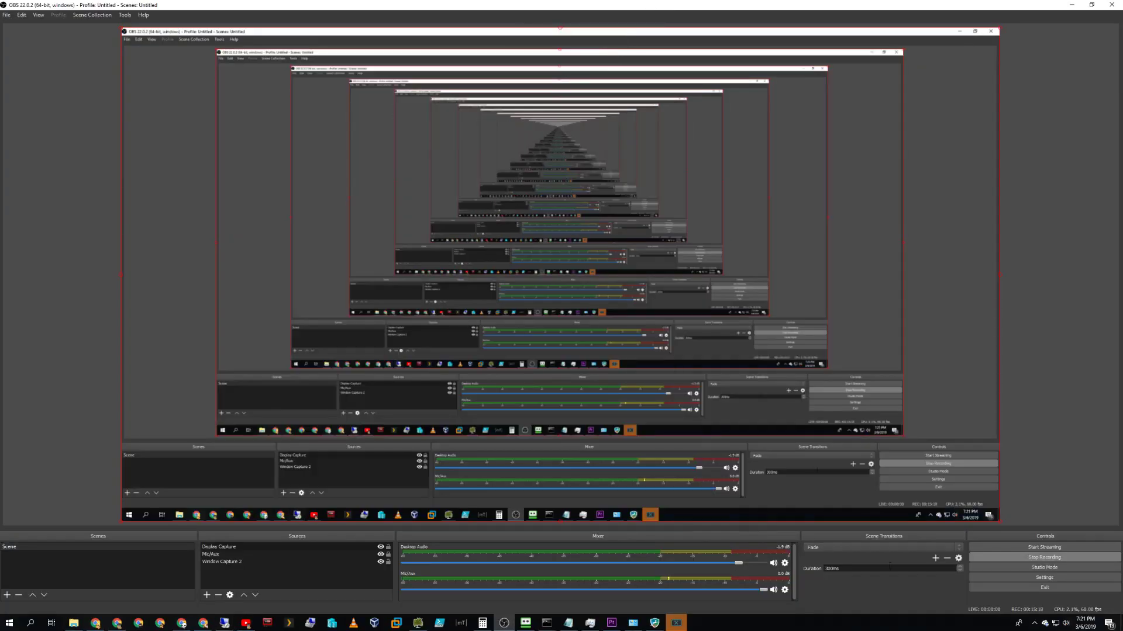